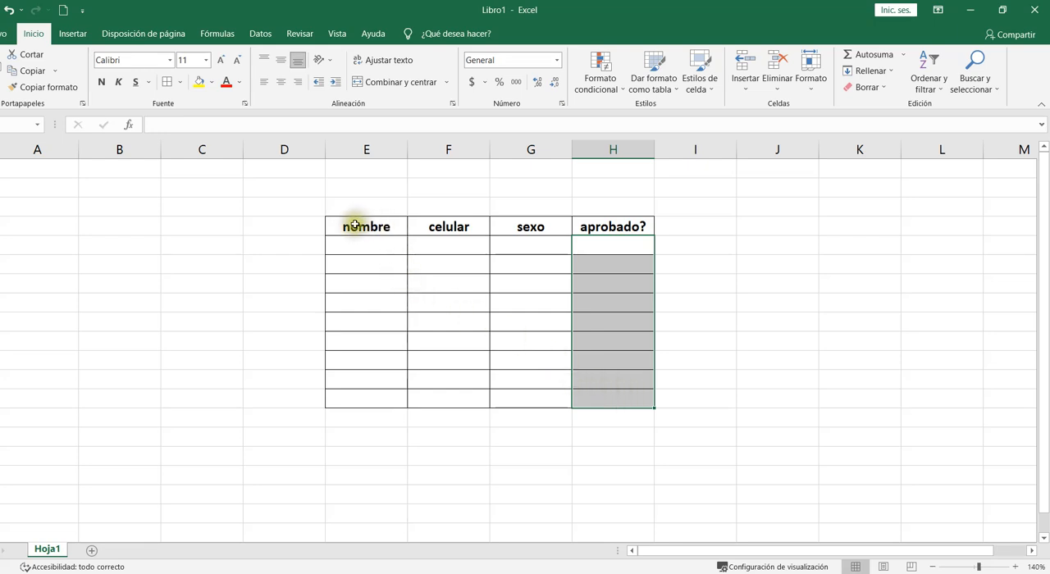
# - Apply a custom Data Validation rule with the formula =estexto(E5) to the empty cells under nombre
pyautogui.moveTo(352, 225); pyautogui.dragTo(583, 227)
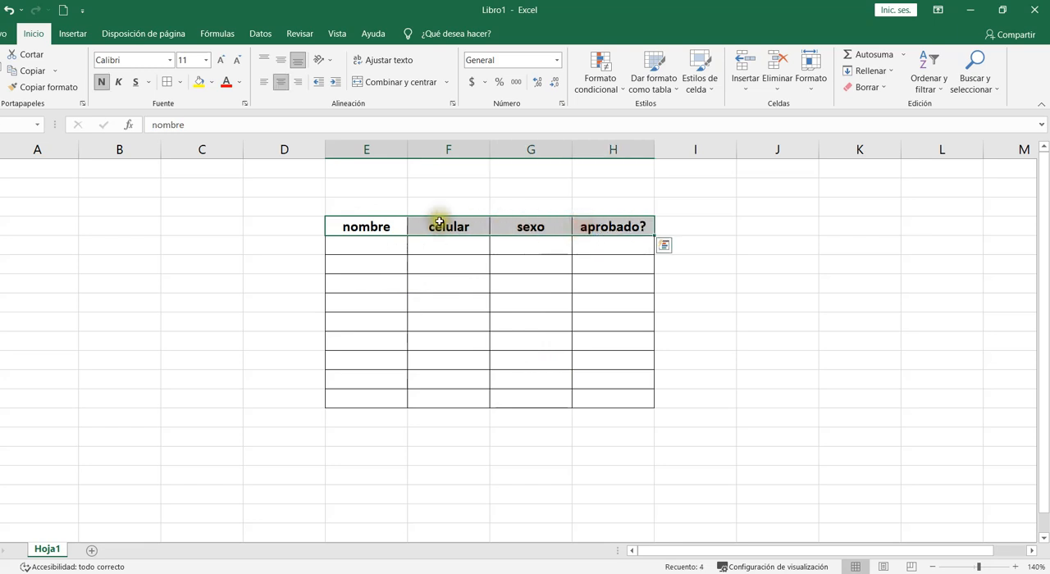
pyautogui.click(377, 246)
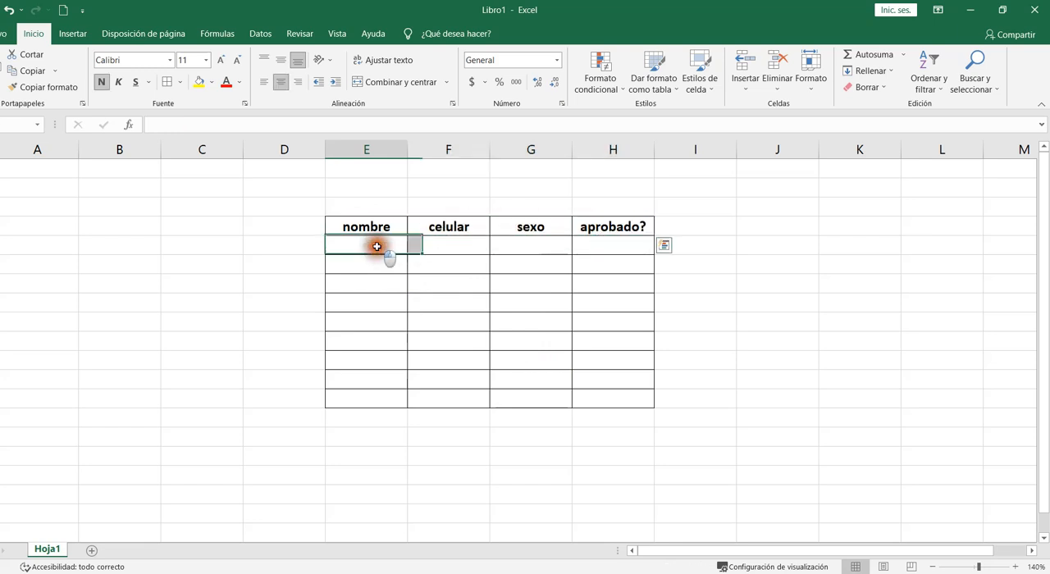
pyautogui.moveTo(377, 247); pyautogui.dragTo(385, 395)
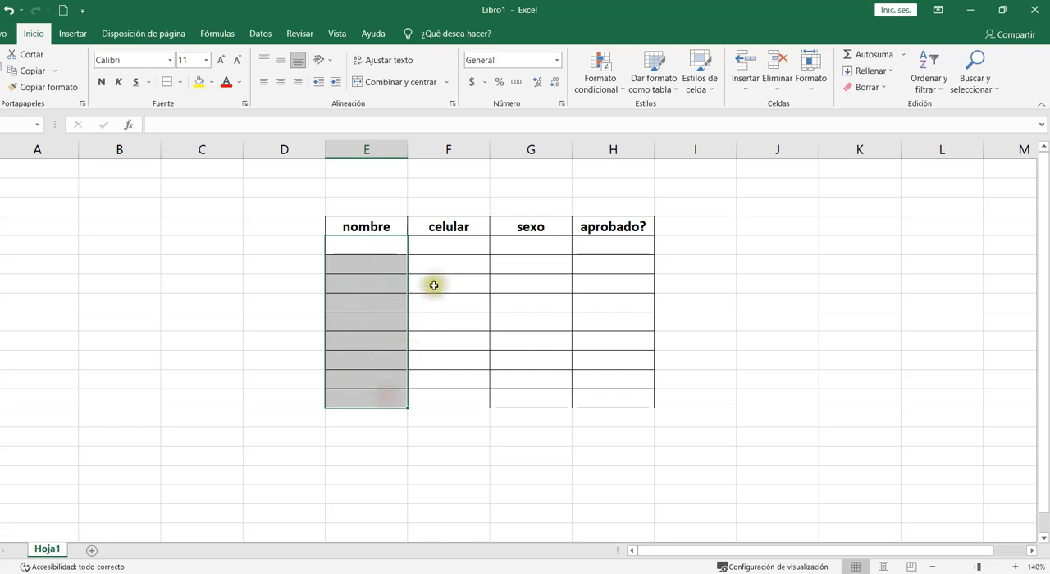
pyautogui.click(260, 34)
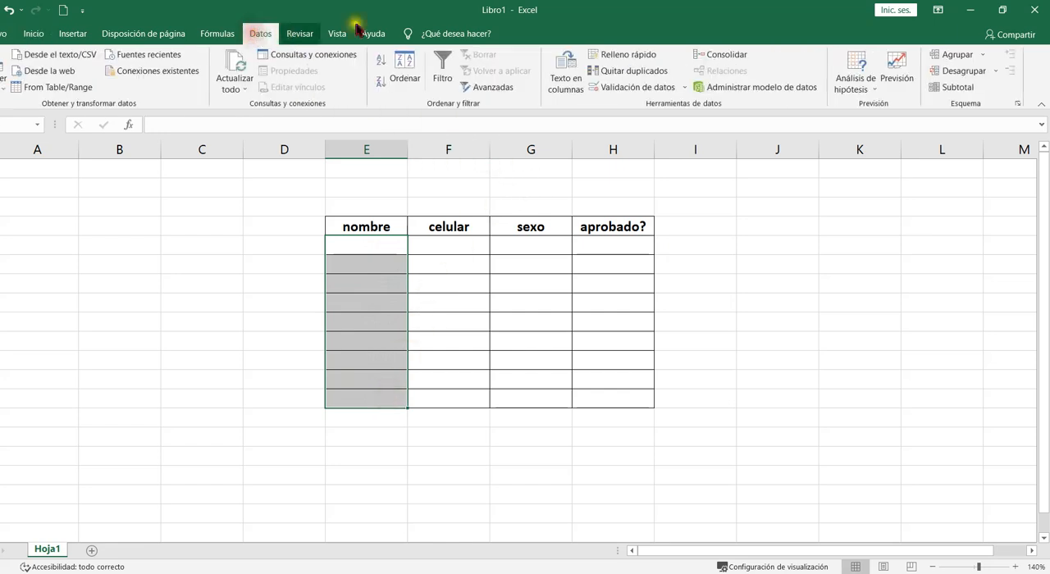
pyautogui.click(617, 87)
pyautogui.moveTo(661, 197); pyautogui.dragTo(652, 123)
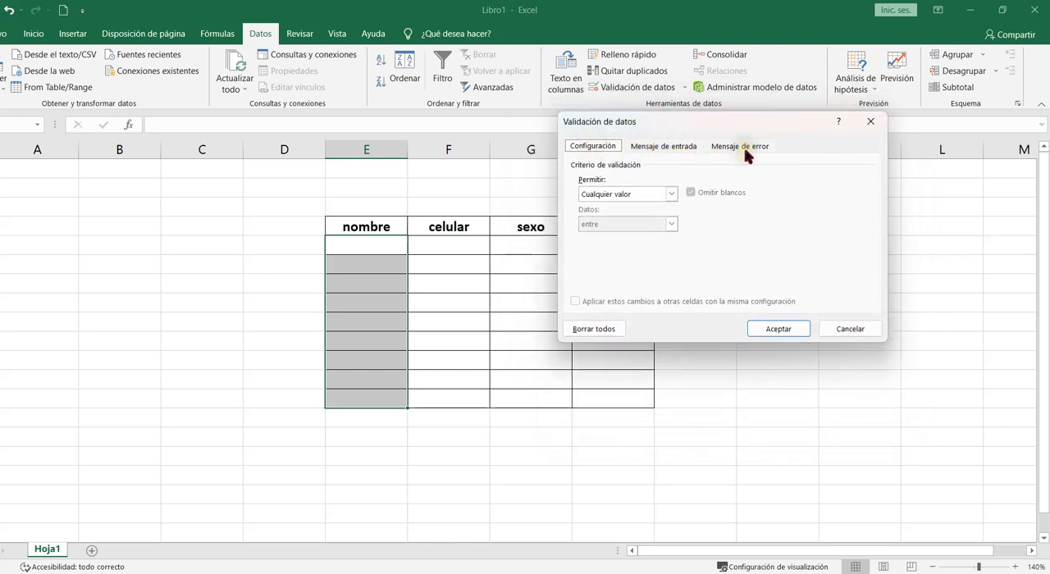
pyautogui.click(607, 148)
pyautogui.click(672, 195)
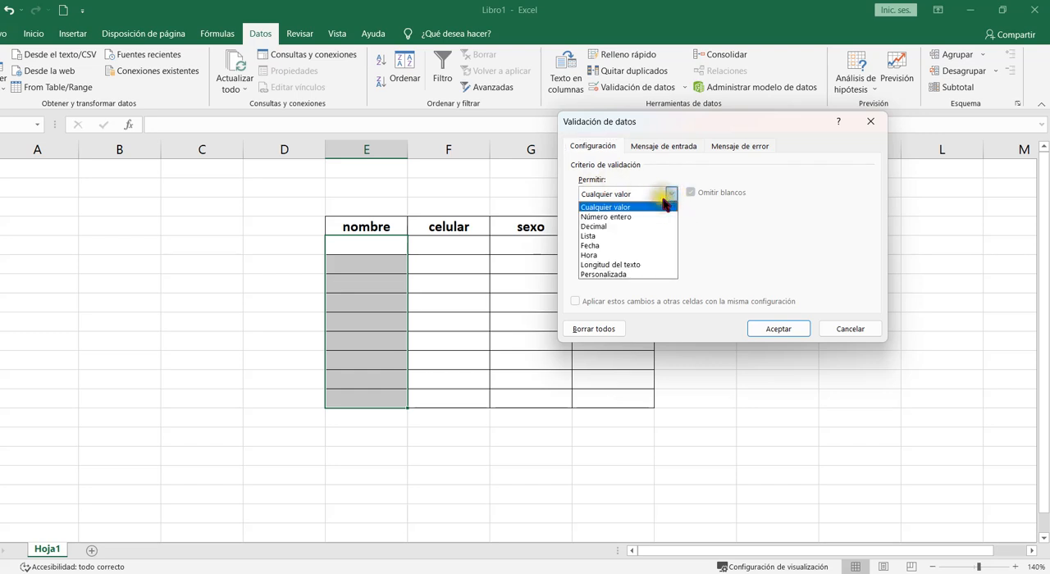
pyautogui.click(625, 275)
pyautogui.click(585, 251)
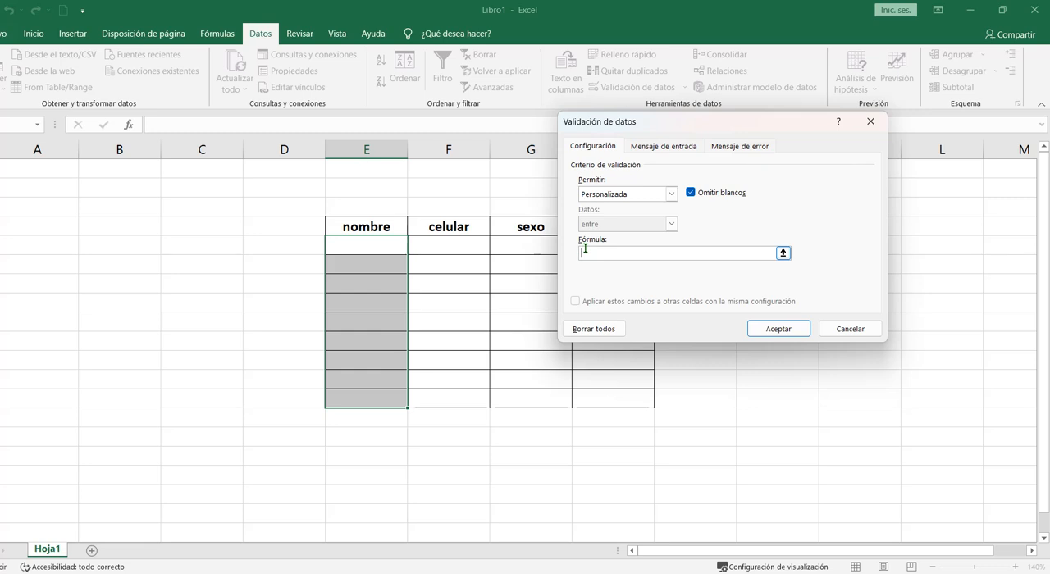
pyautogui.write('=estexto')
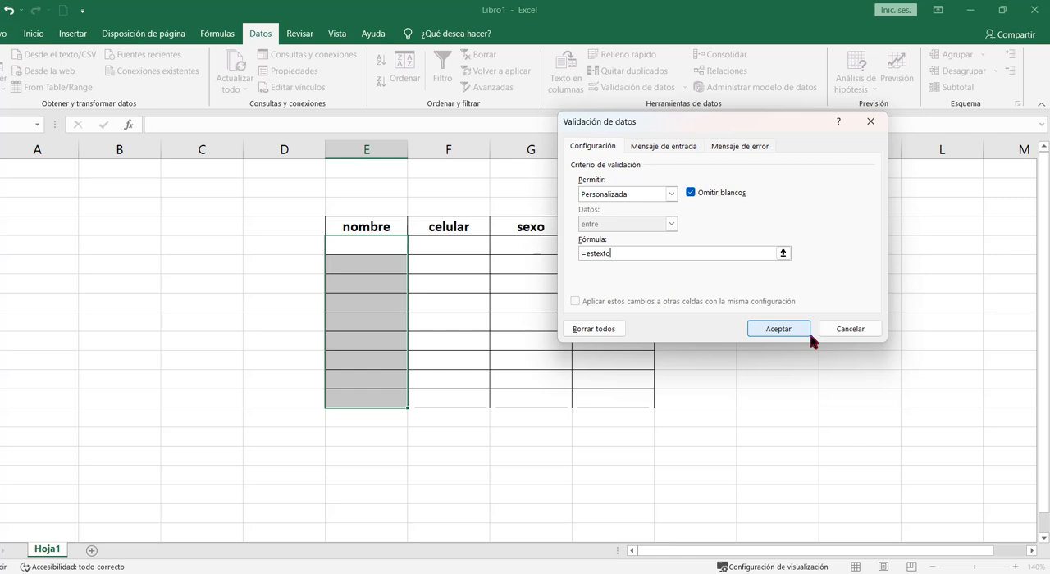
pyautogui.click(628, 255)
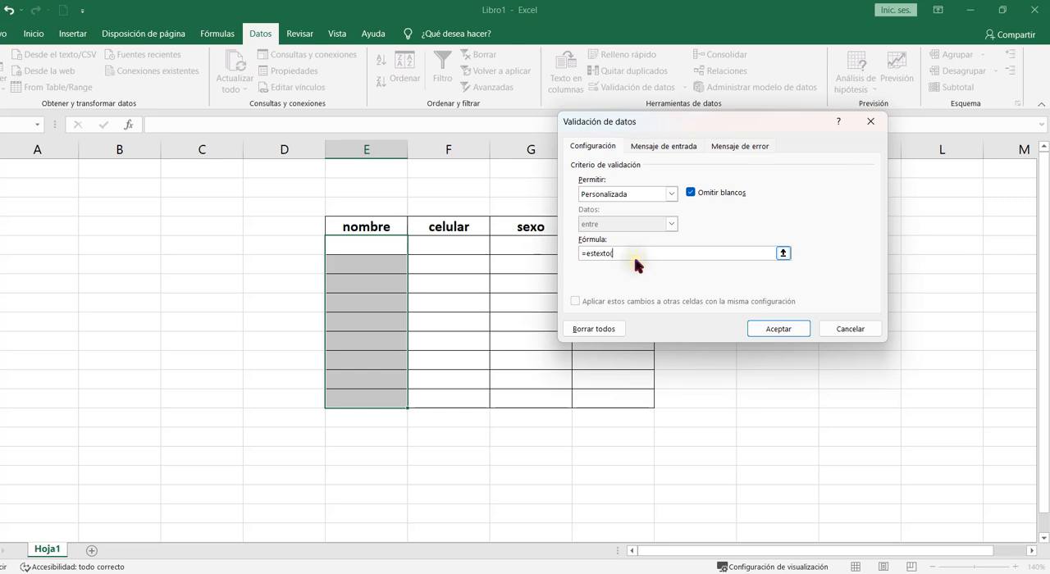
pyautogui.click(388, 244)
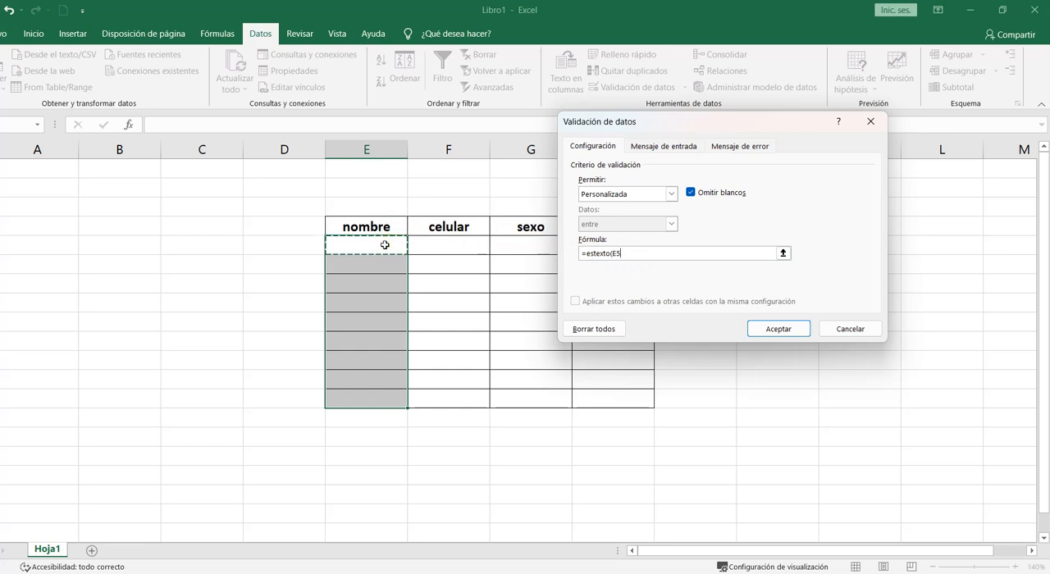
pyautogui.write(')')
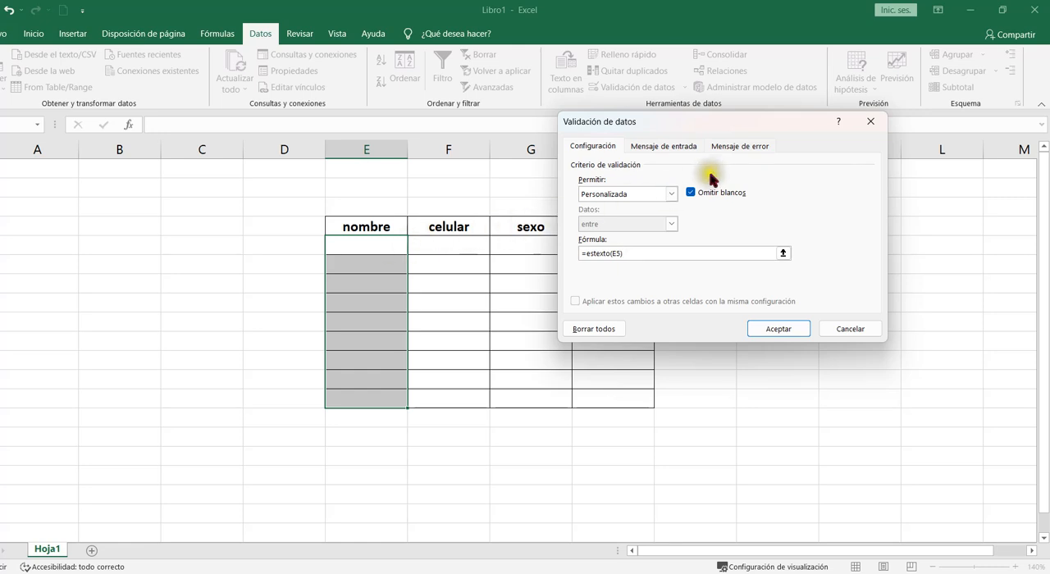
# - Set the validation error message to "Digitar solo texto" and apply the rule
pyautogui.click(733, 148)
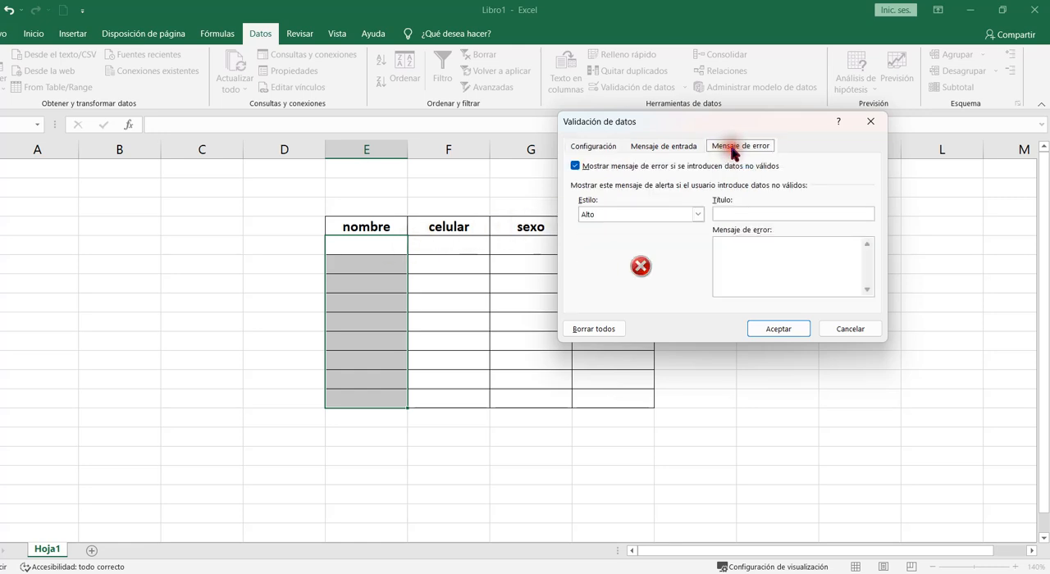
pyautogui.click(740, 246)
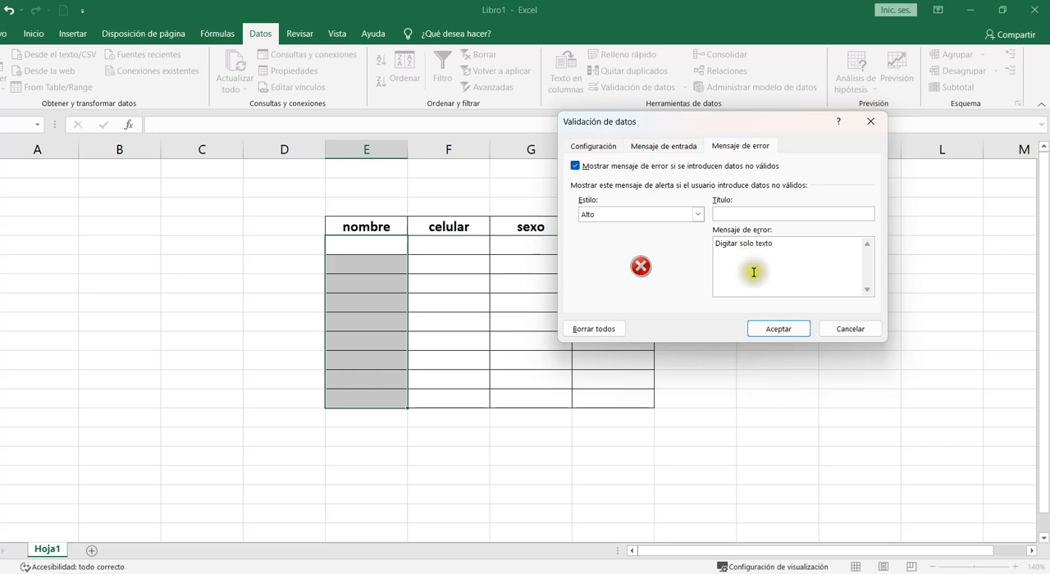
pyautogui.click(781, 330)
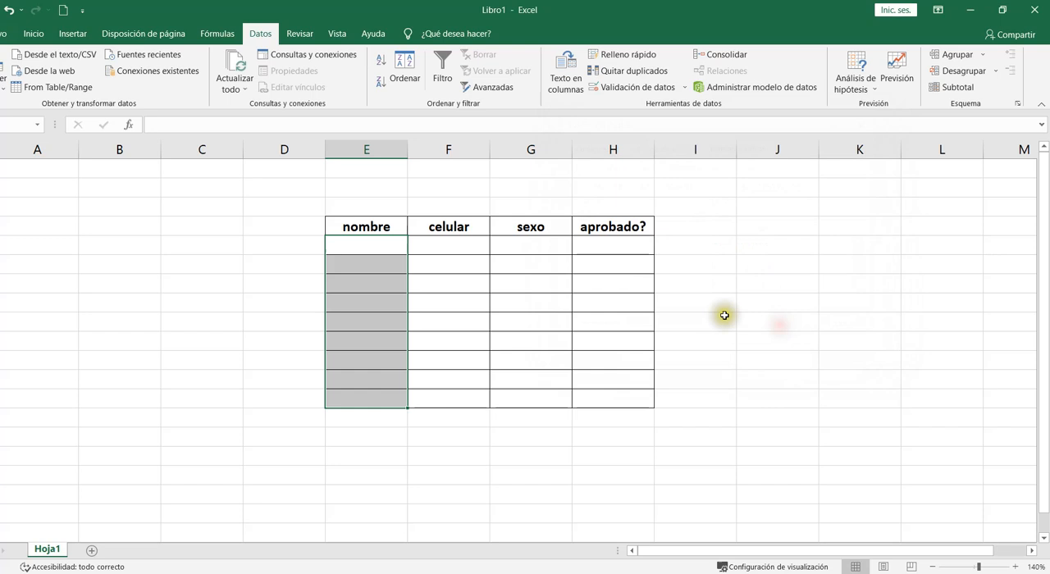
# - Enter juan as the first name under nombre
pyautogui.click(388, 248)
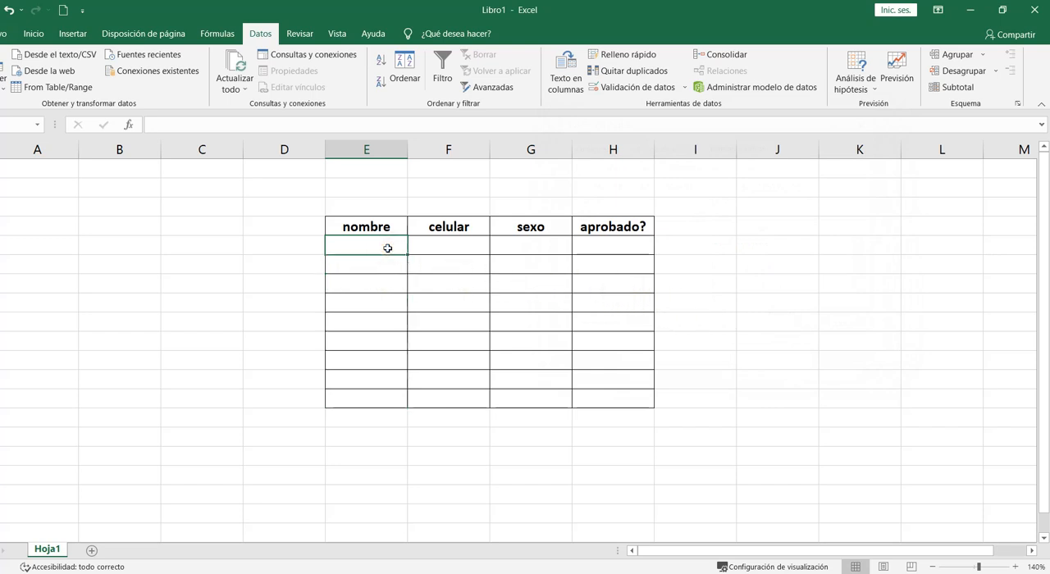
pyautogui.write('juan')
pyautogui.press('Return')
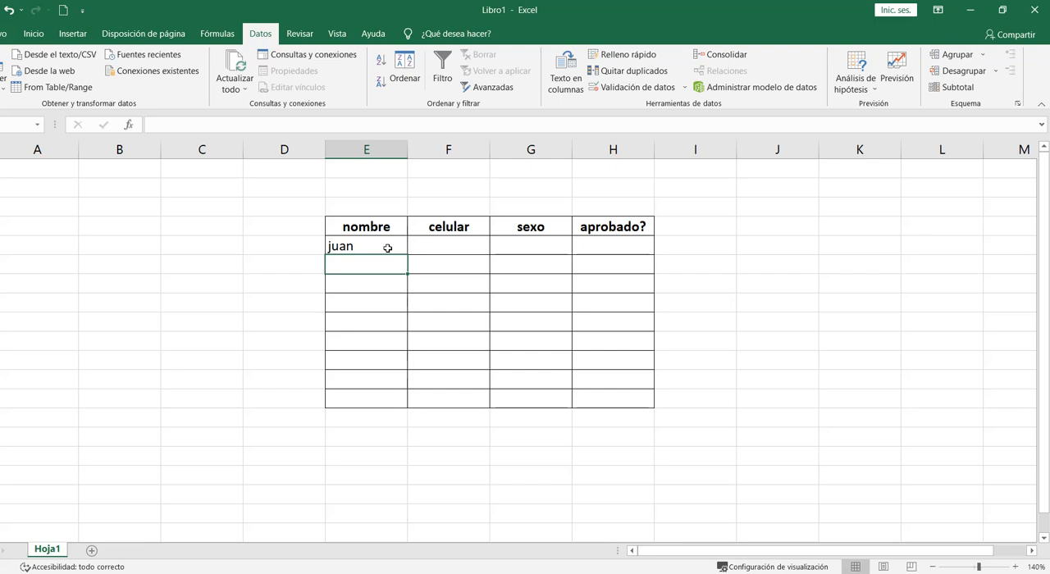
# - Test the rule by entering 1234 in the next nombre cell and dismiss the error alert
pyautogui.write('12')
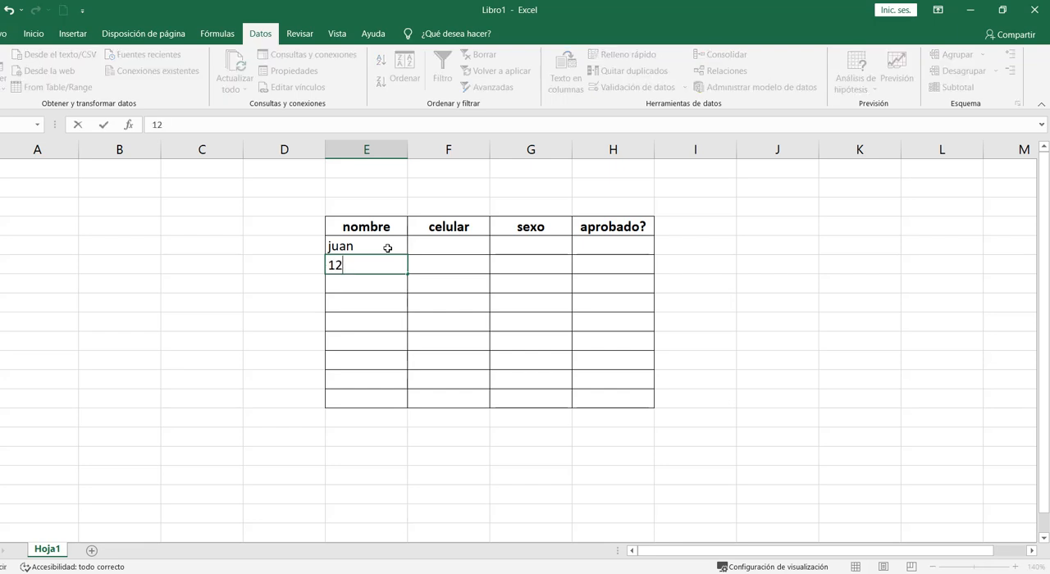
pyautogui.write('34')
pyautogui.press('Return')
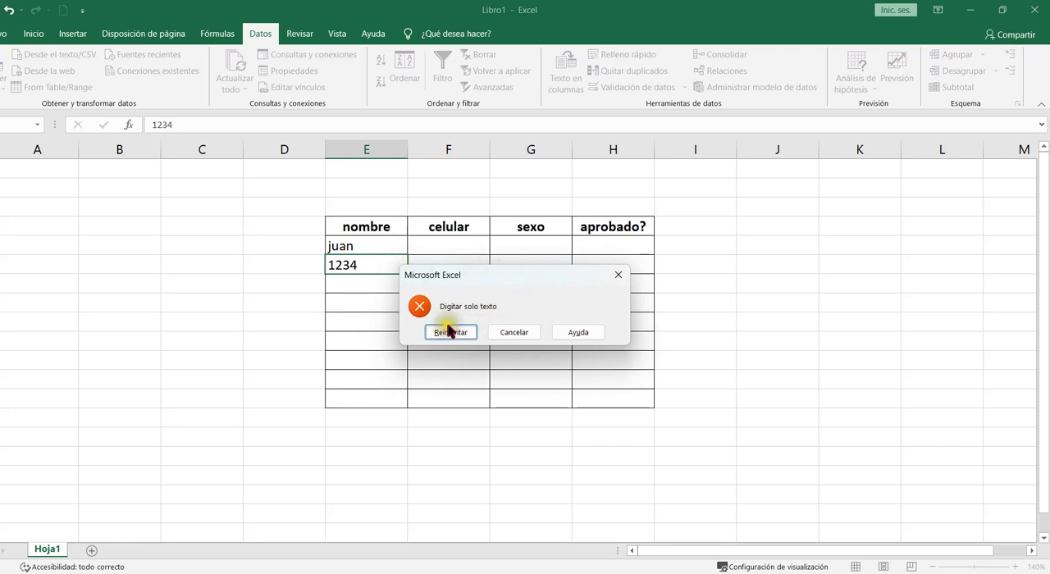
pyautogui.click(618, 275)
# - Apply a custom Data Validation rule using ESNUMERO referencing F5 to the empty cells under celular
pyautogui.moveTo(373, 245); pyautogui.dragTo(370, 392)
pyautogui.click(468, 243)
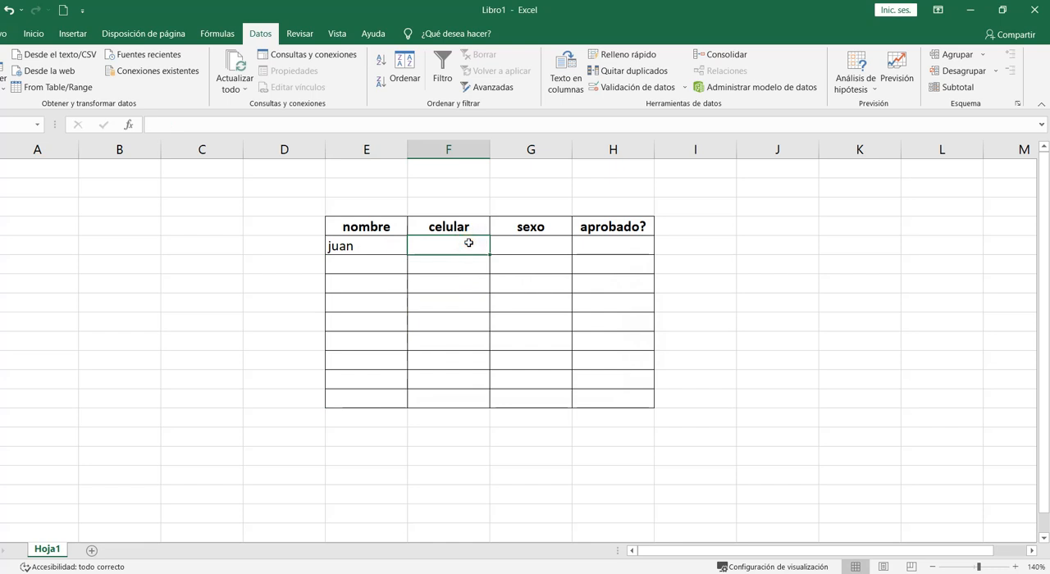
pyautogui.moveTo(468, 242); pyautogui.dragTo(456, 390)
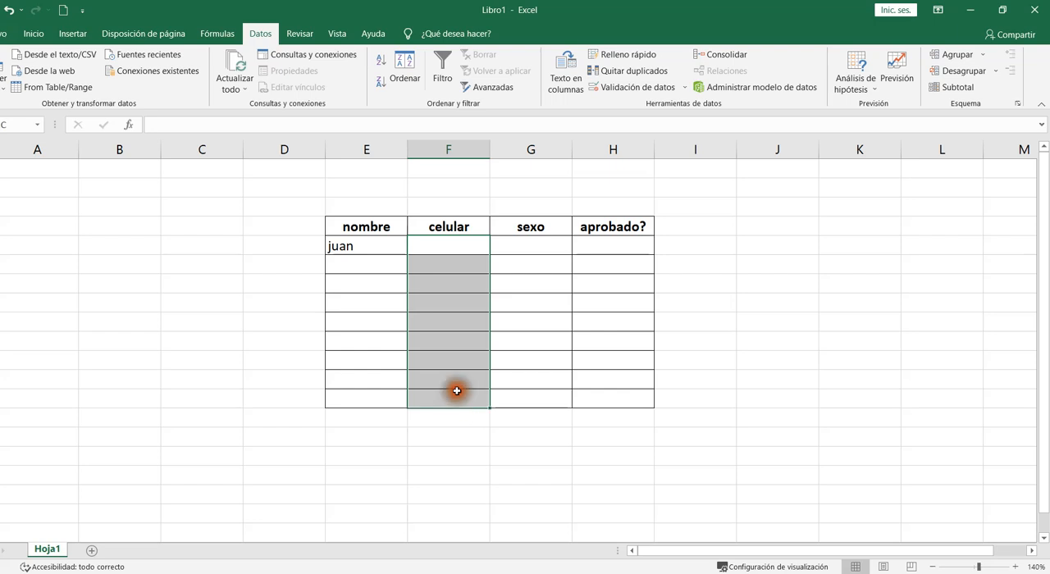
pyautogui.click(625, 89)
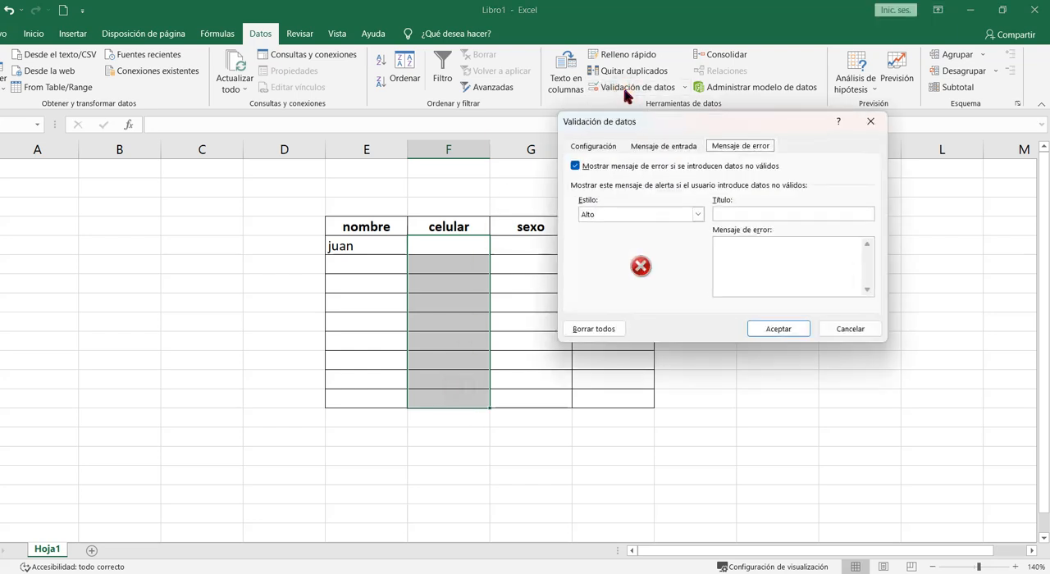
pyautogui.click(593, 146)
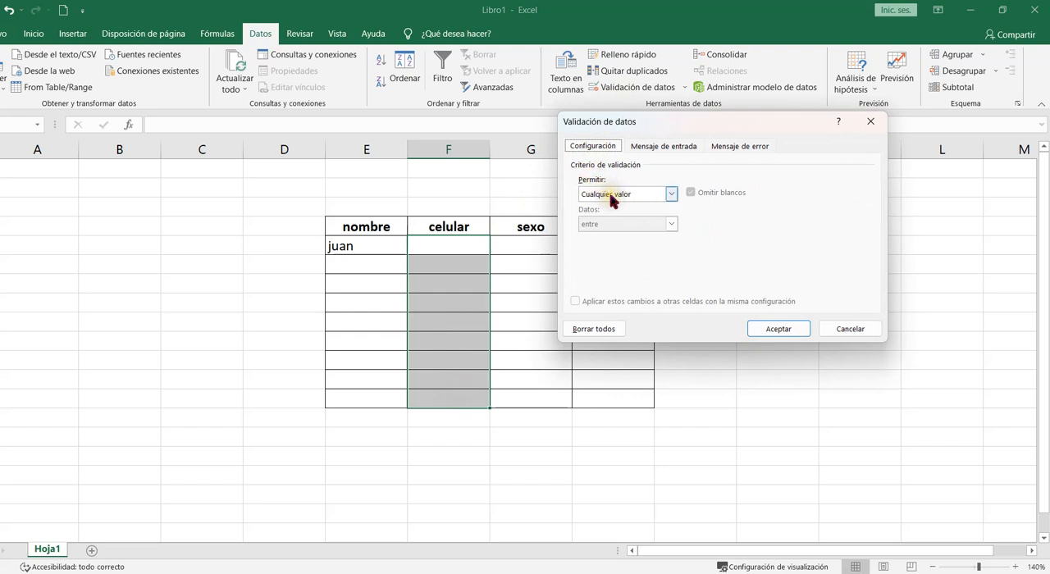
pyautogui.click(671, 194)
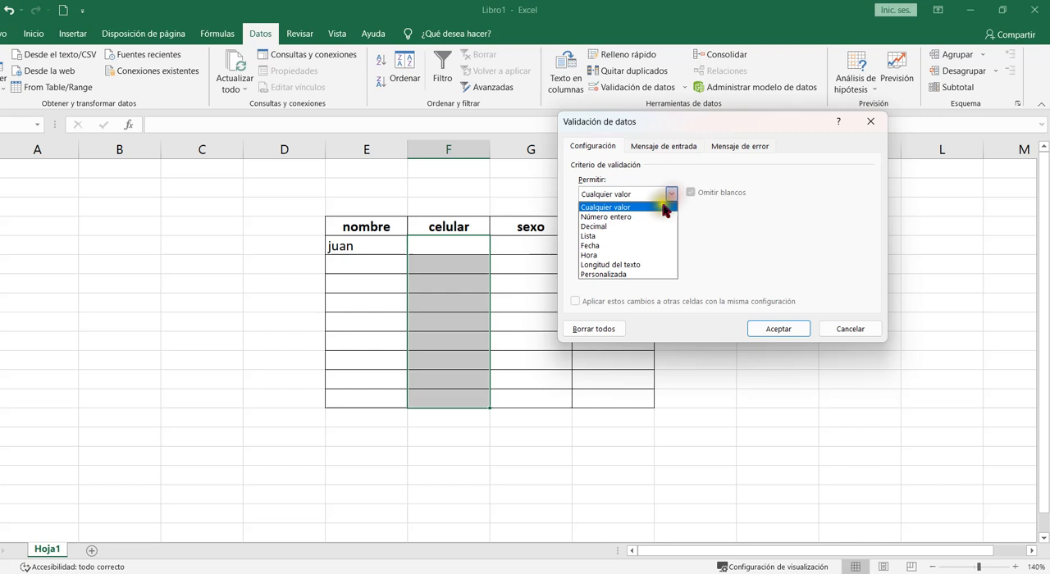
pyautogui.click(611, 274)
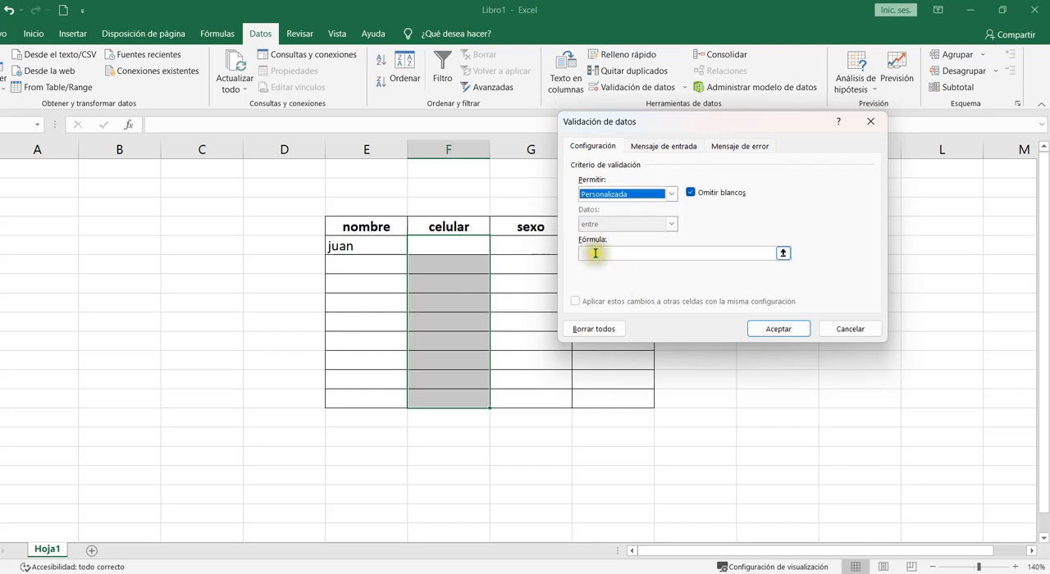
pyautogui.click(593, 252)
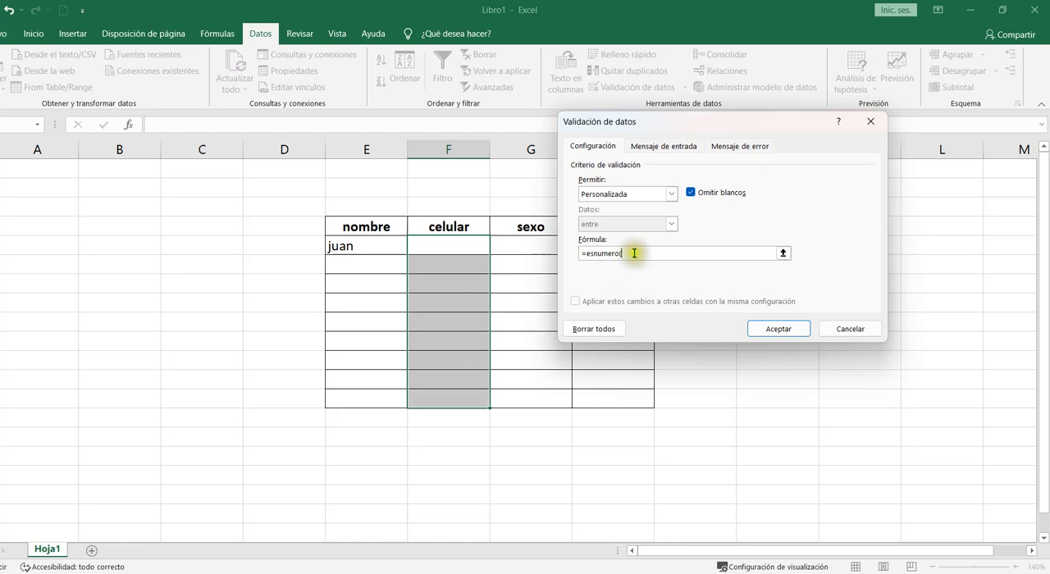
pyautogui.click(466, 244)
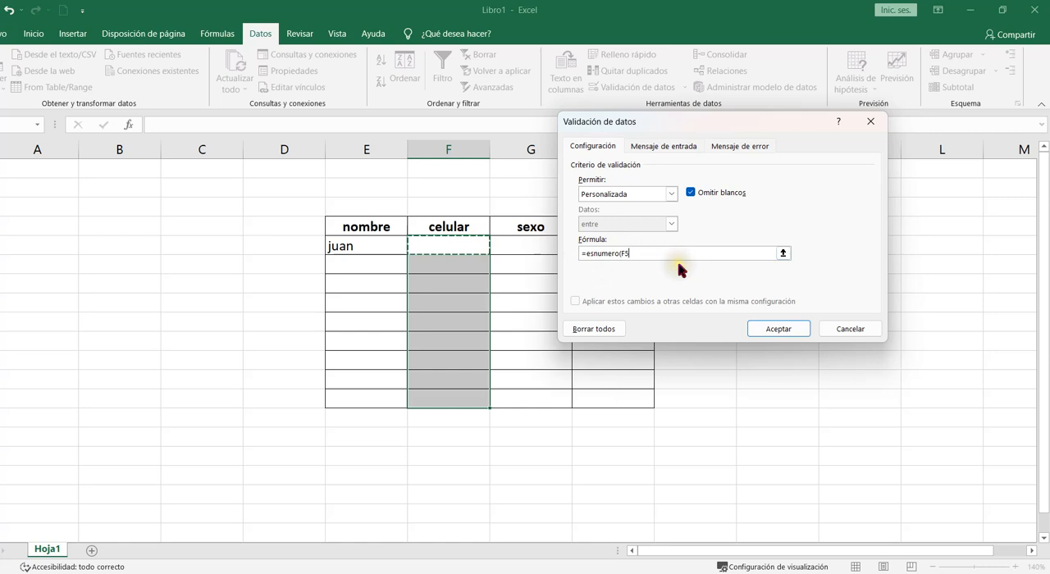
# - Set the validation error message to "Digitar solo numeros" and apply the rule
pyautogui.click(742, 149)
pyautogui.click(745, 253)
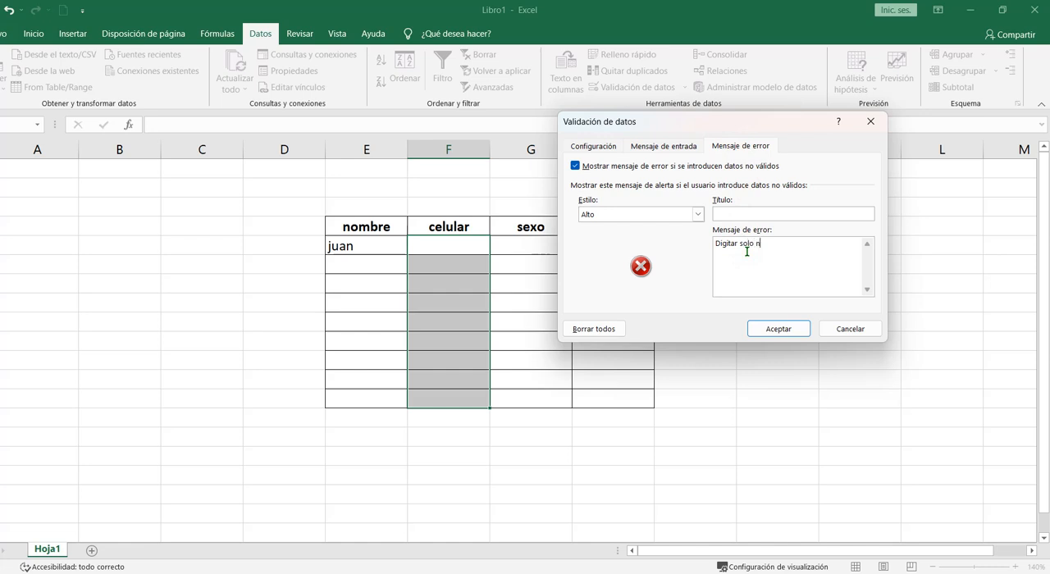
pyautogui.click(779, 329)
# - Test the rule by entering pedro as juan's celular and cancel the error alert
pyautogui.click(474, 250)
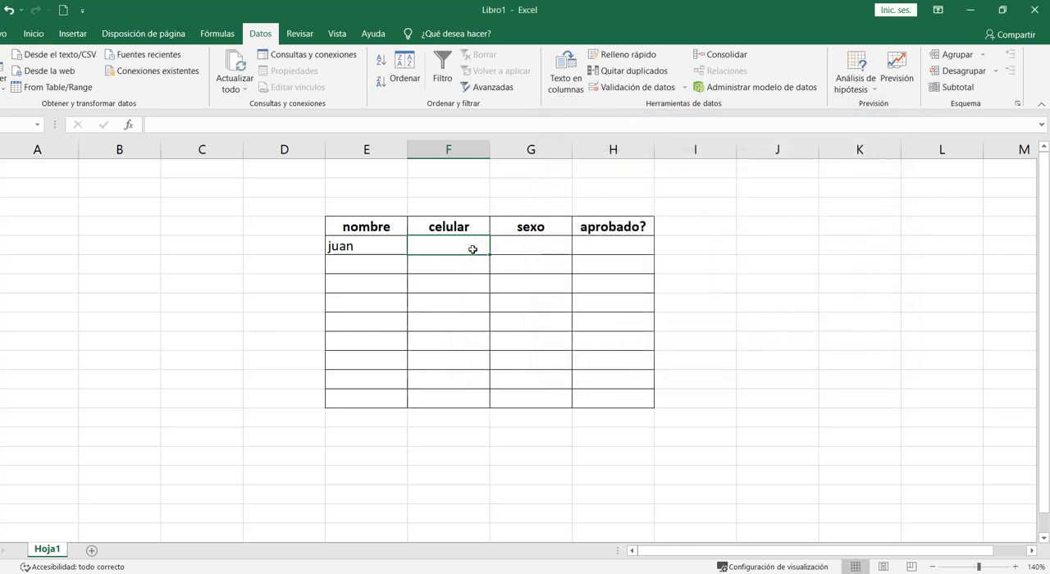
pyautogui.write('pe')
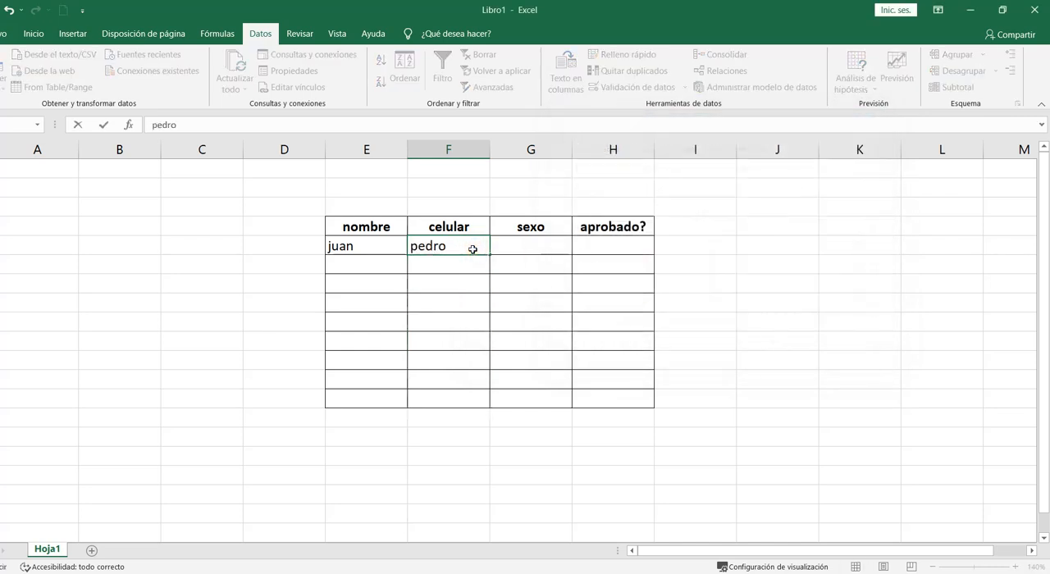
pyautogui.write('dro')
pyautogui.press('Return')
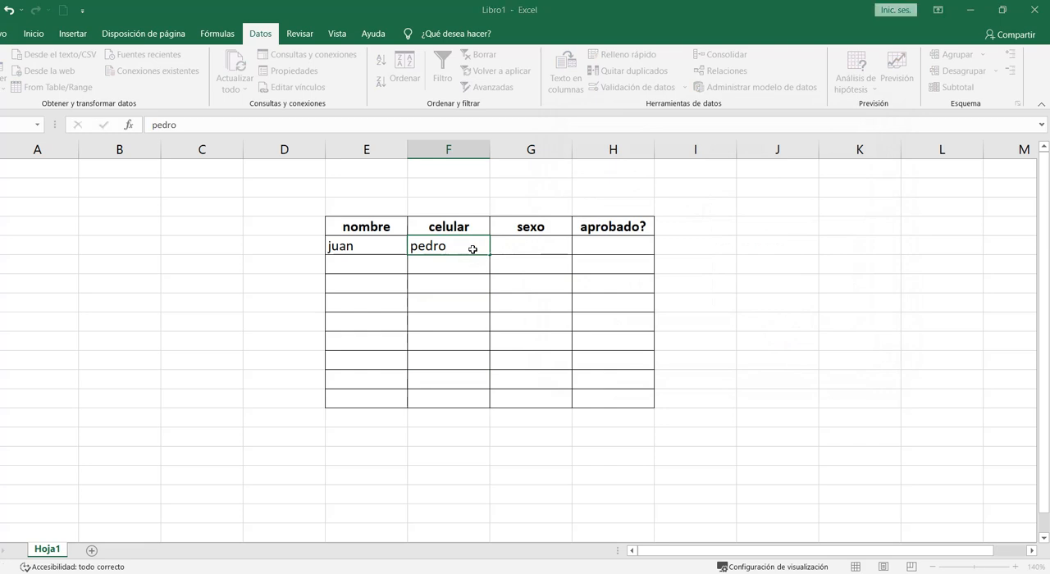
pyautogui.click(476, 278)
pyautogui.moveTo(476, 278); pyautogui.dragTo(480, 278)
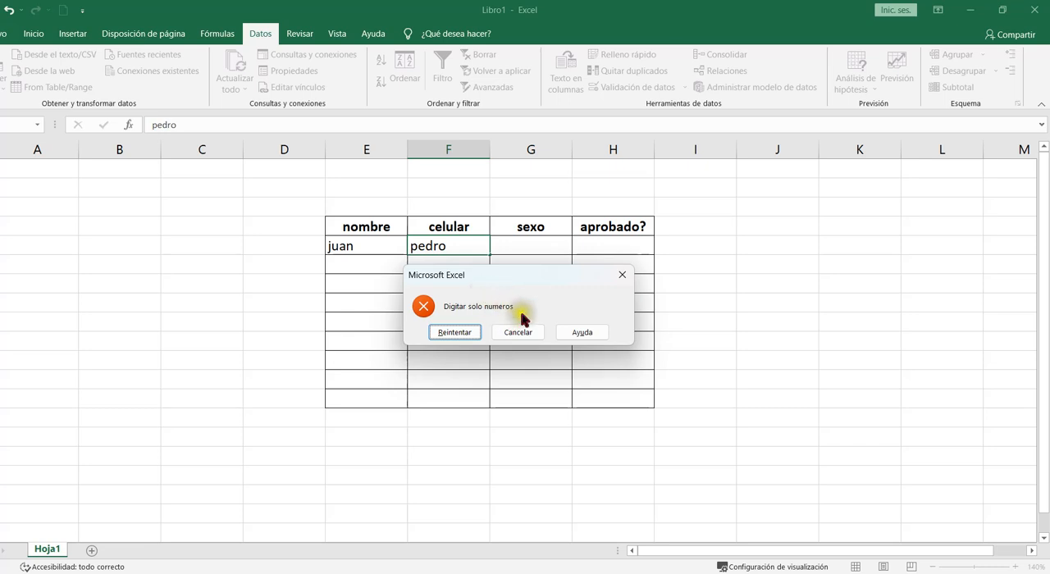
pyautogui.click(531, 336)
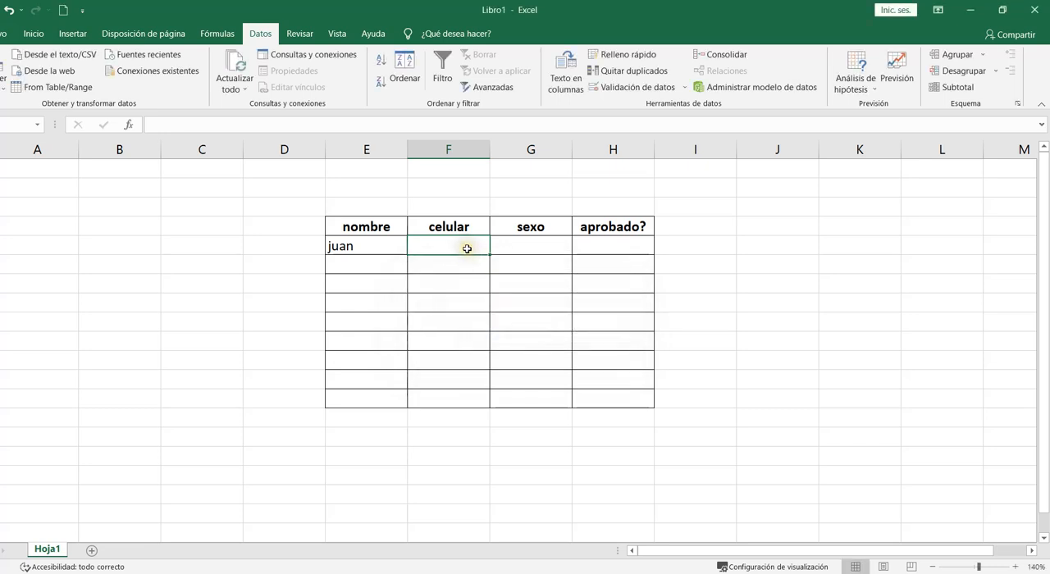
# - Enter 1234567 as juan's celular
pyautogui.write('1234567')
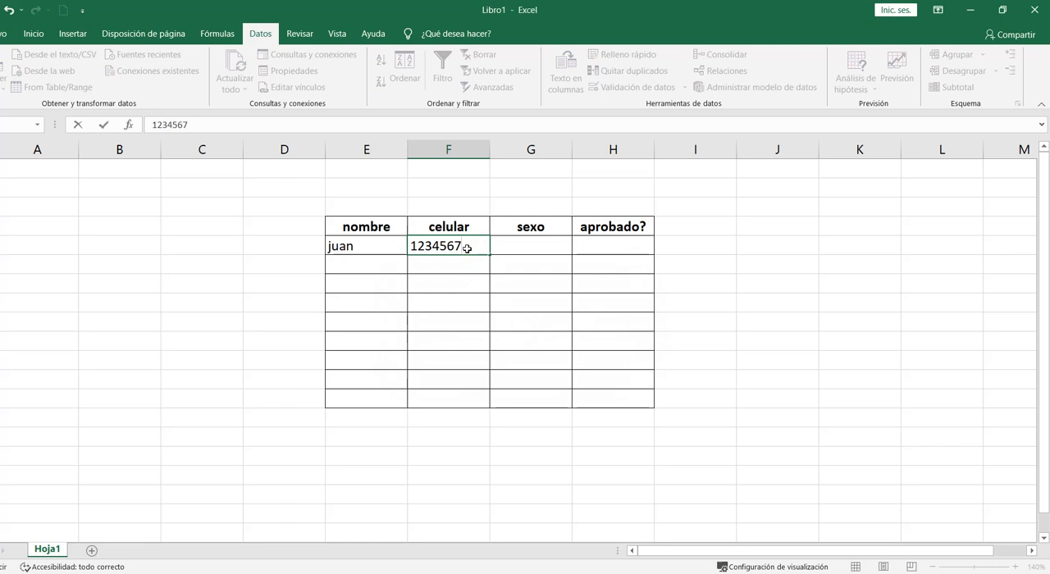
pyautogui.click(464, 288)
pyautogui.click(382, 205)
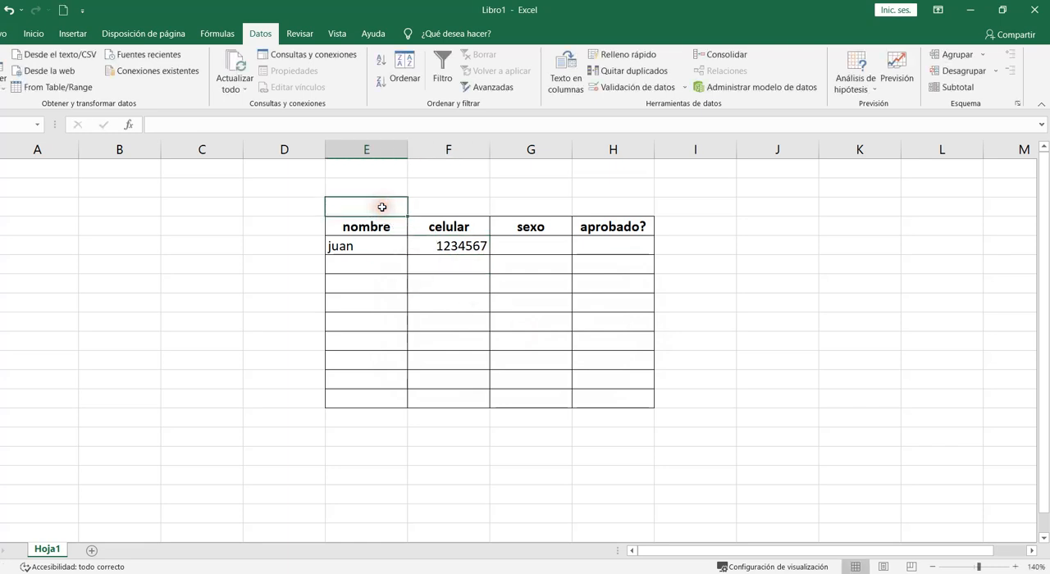
# - Enter the label "validacion de texto" in the cell above nombre and wrap its text
pyautogui.write('validacion de texto')
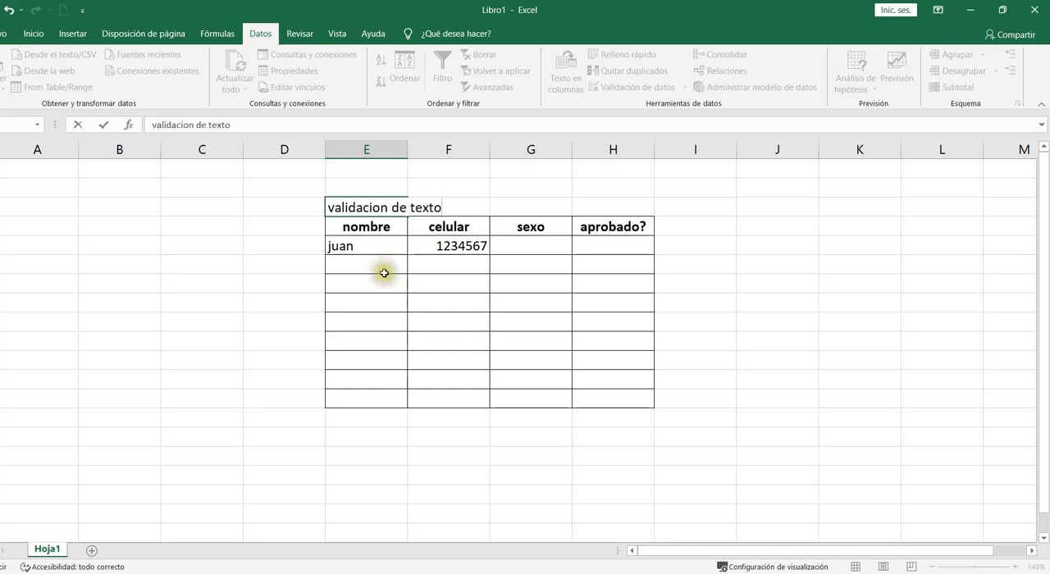
pyautogui.click(429, 188)
pyautogui.click(394, 205)
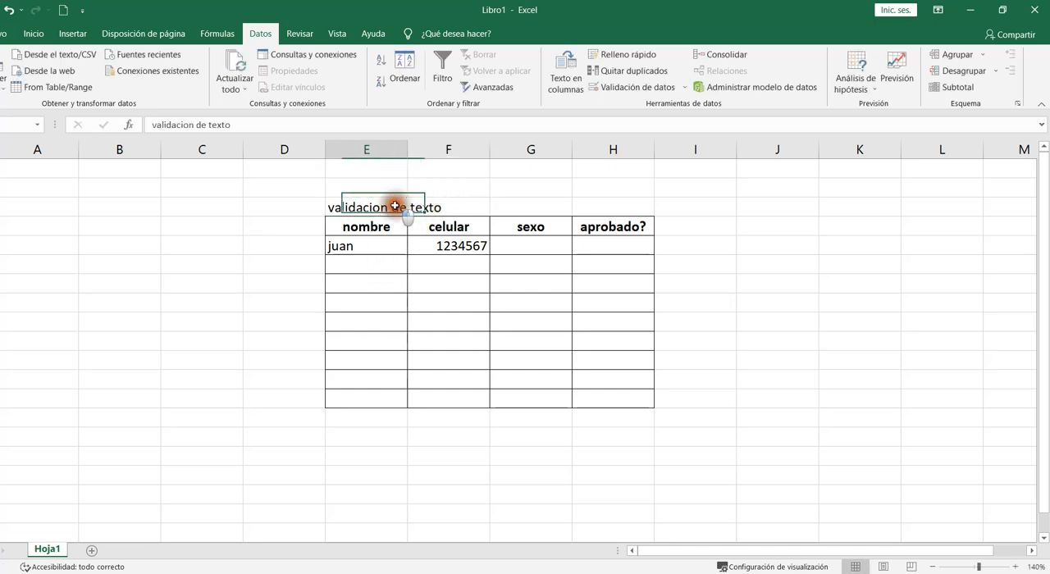
pyautogui.click(22, 38)
pyautogui.click(392, 64)
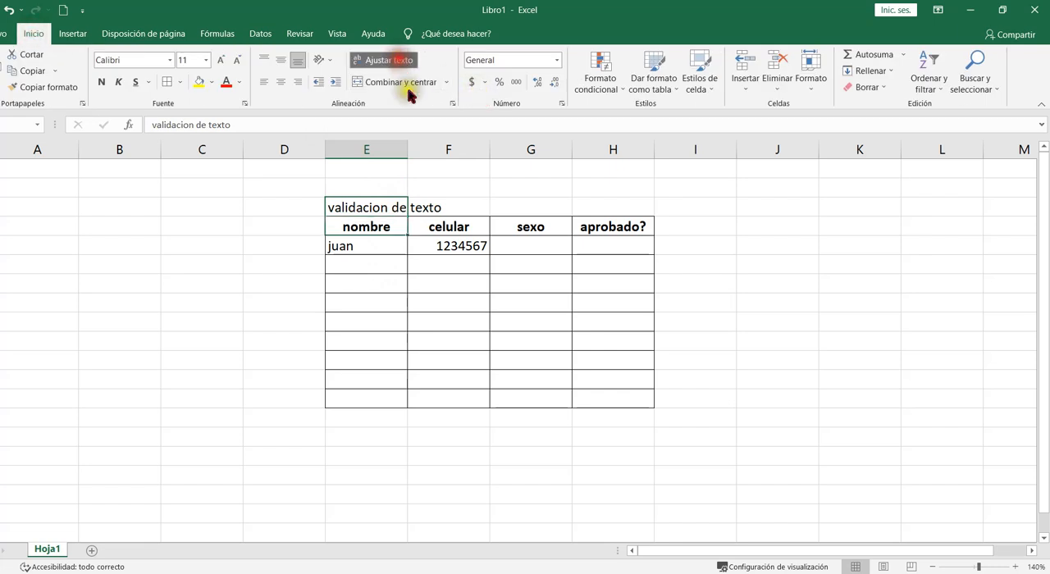
# - Copy the label to the cell above celular and change it to "validacion de numero"
pyautogui.hotkey('ctrl', 'c')
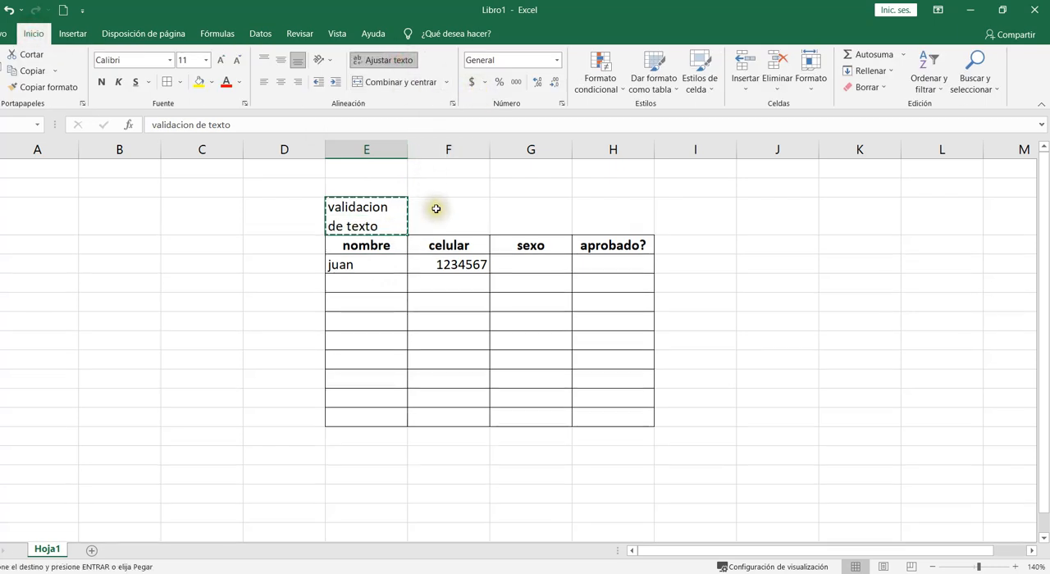
pyautogui.click(435, 209)
pyautogui.hotkey('ctrl', 'v')
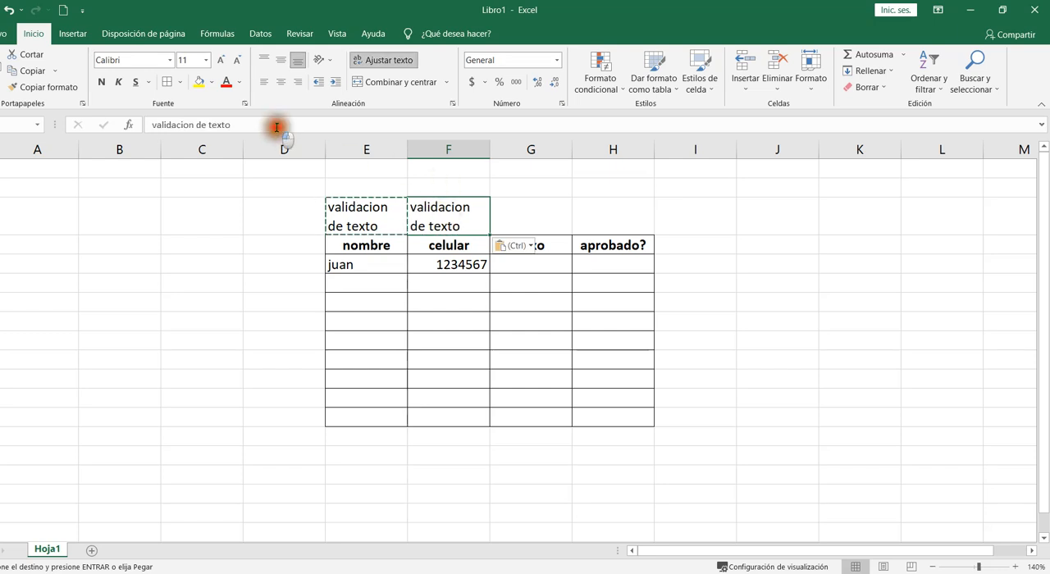
pyautogui.click(276, 124)
pyautogui.press('BackSpace')
pyautogui.press('BackSpace')
pyautogui.press('BackSpace')
pyautogui.press('BackSpace')
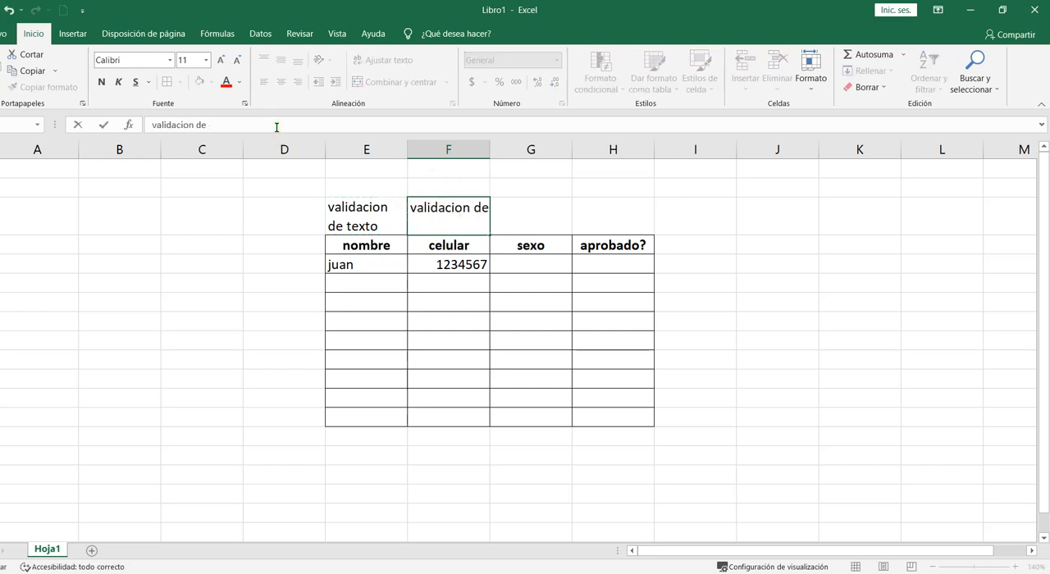
pyautogui.write('numero')
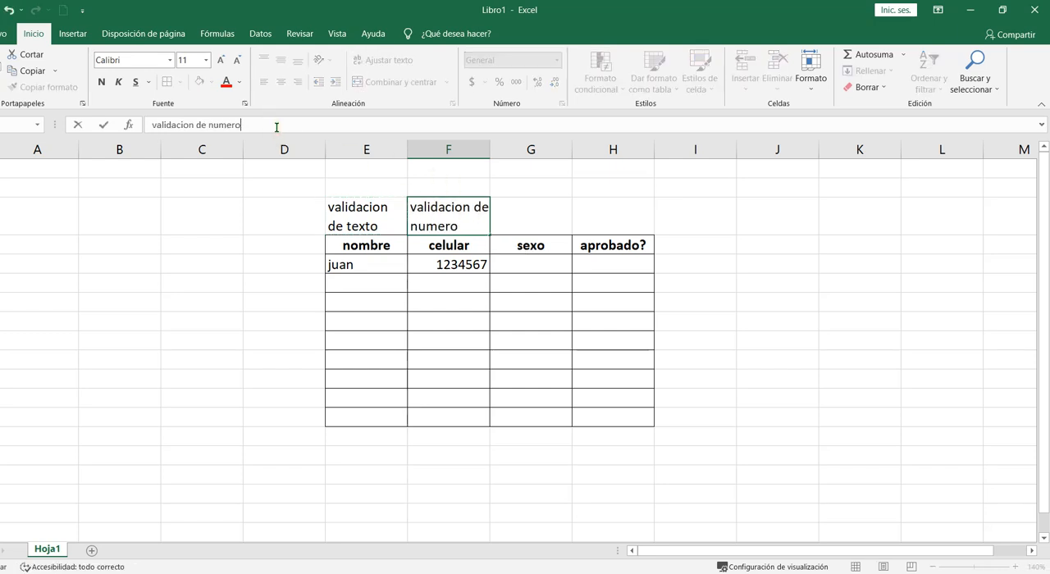
pyautogui.click(520, 314)
# - Enter the label "lista desplegable" in the cell above sexo and wrap its text
pyautogui.click(541, 222)
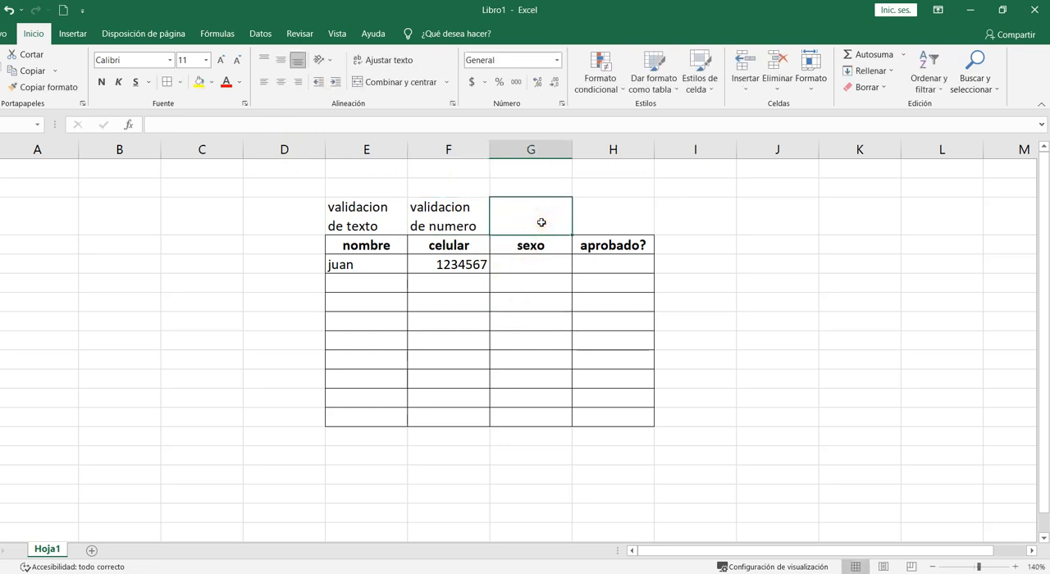
pyautogui.write('lista desplegable')
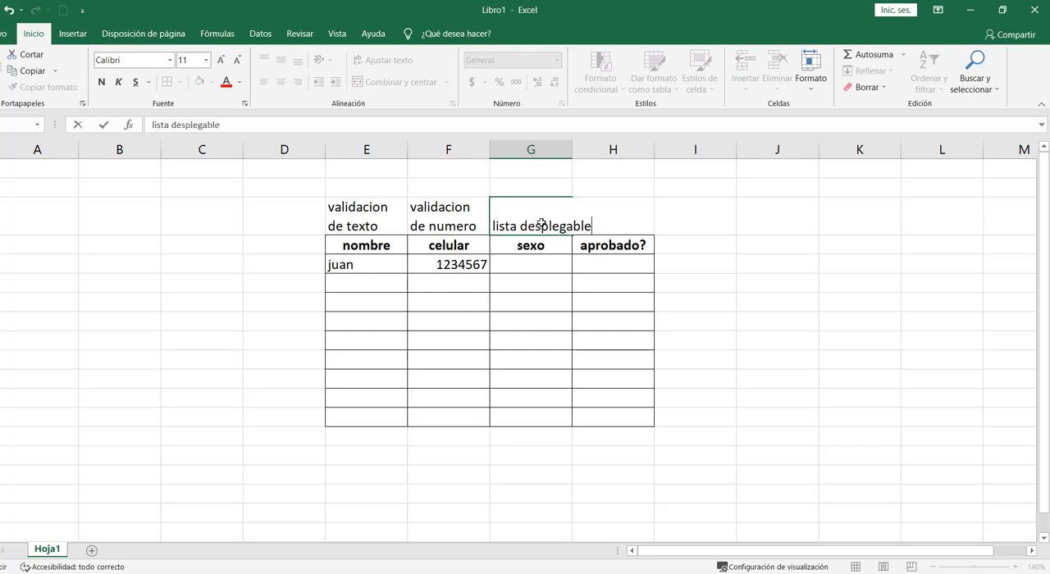
pyautogui.click(544, 305)
pyautogui.click(541, 227)
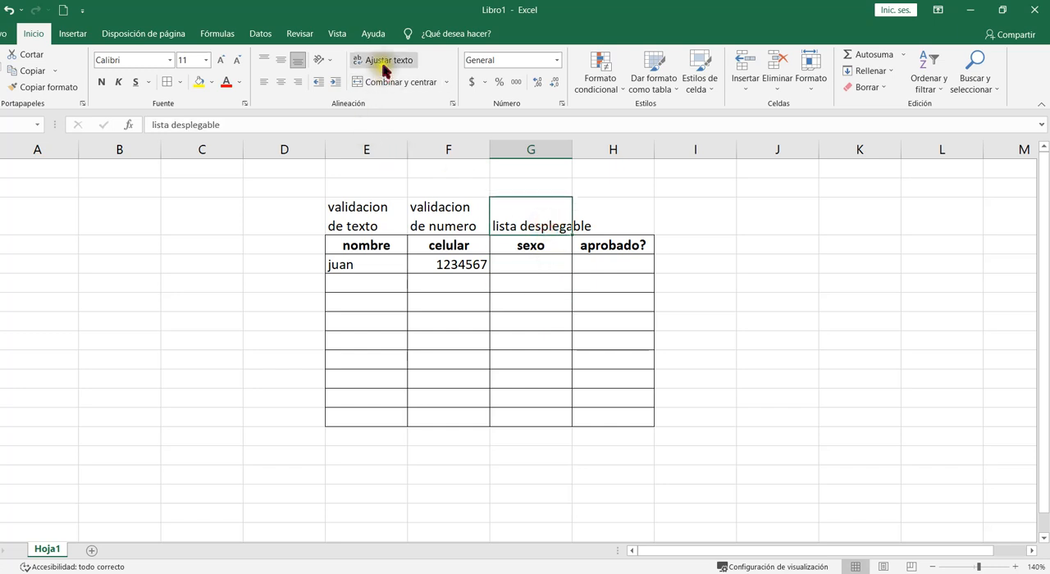
pyautogui.click(382, 68)
# - Give the empty cells under sexo a List data validation rule with source "Seleccionar;M;F"
pyautogui.click(530, 264)
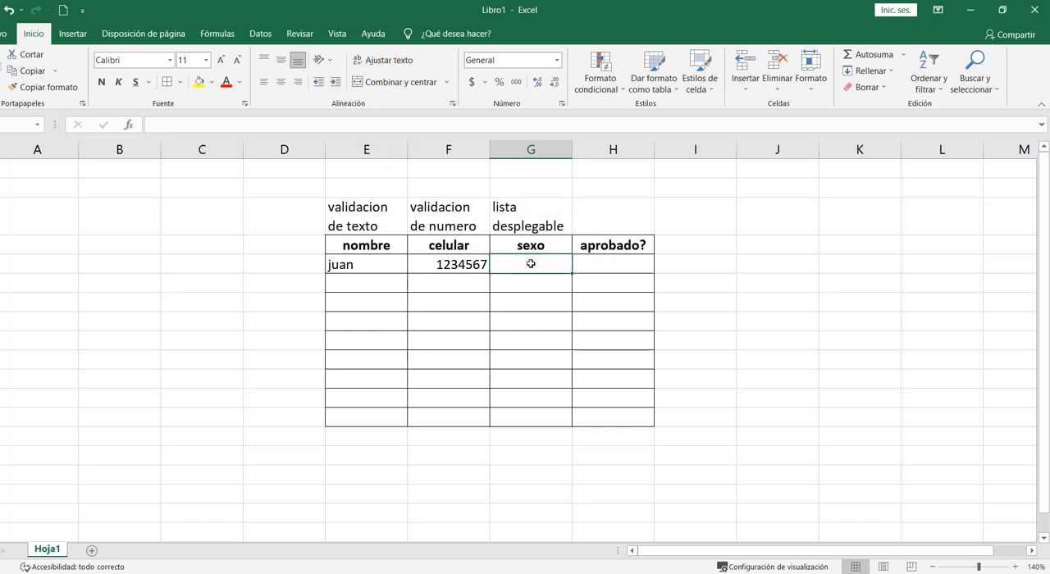
pyautogui.moveTo(531, 264); pyautogui.dragTo(529, 411)
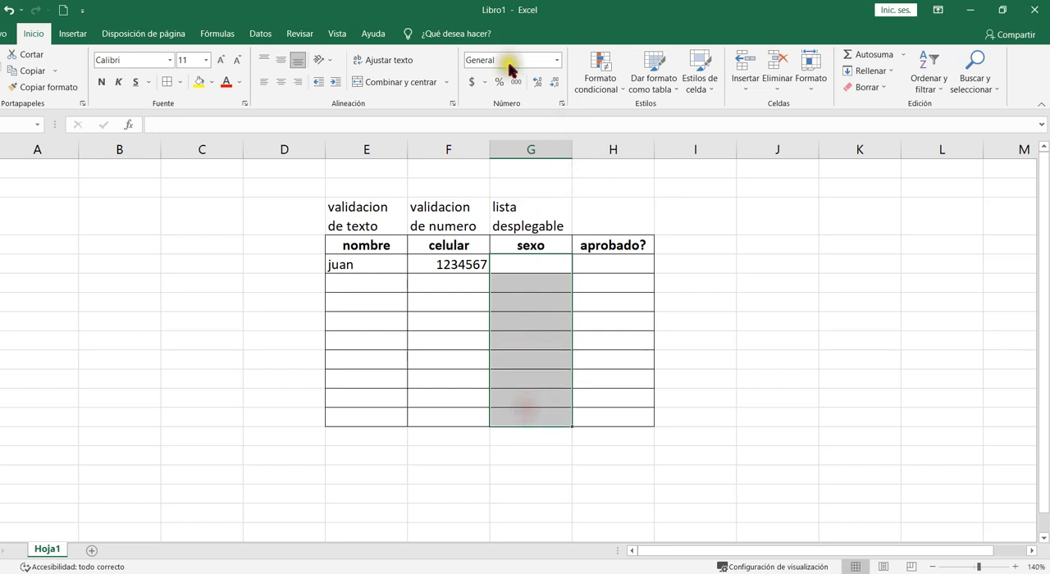
pyautogui.click(260, 34)
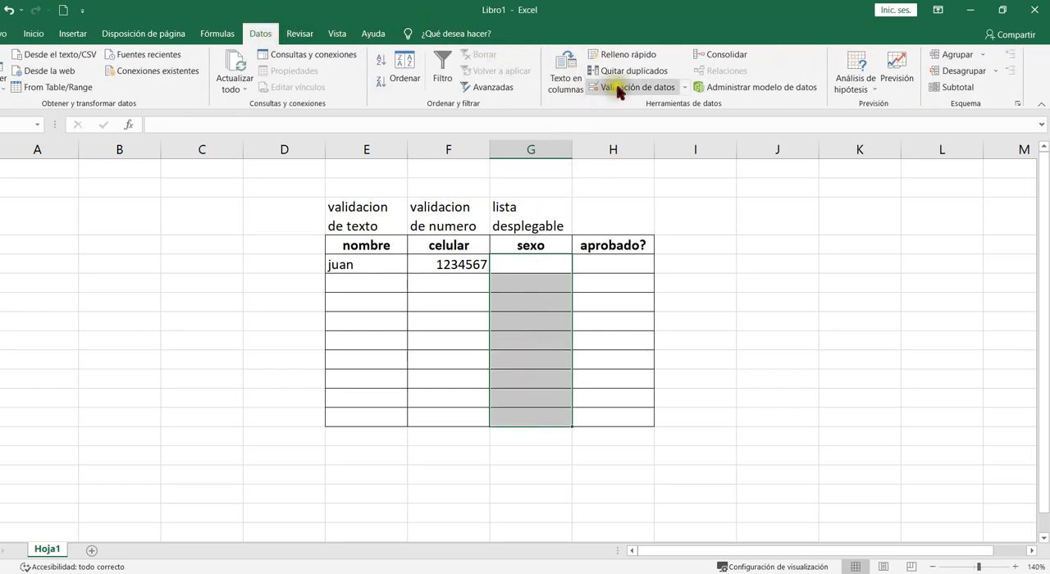
pyautogui.click(620, 87)
pyautogui.click(592, 146)
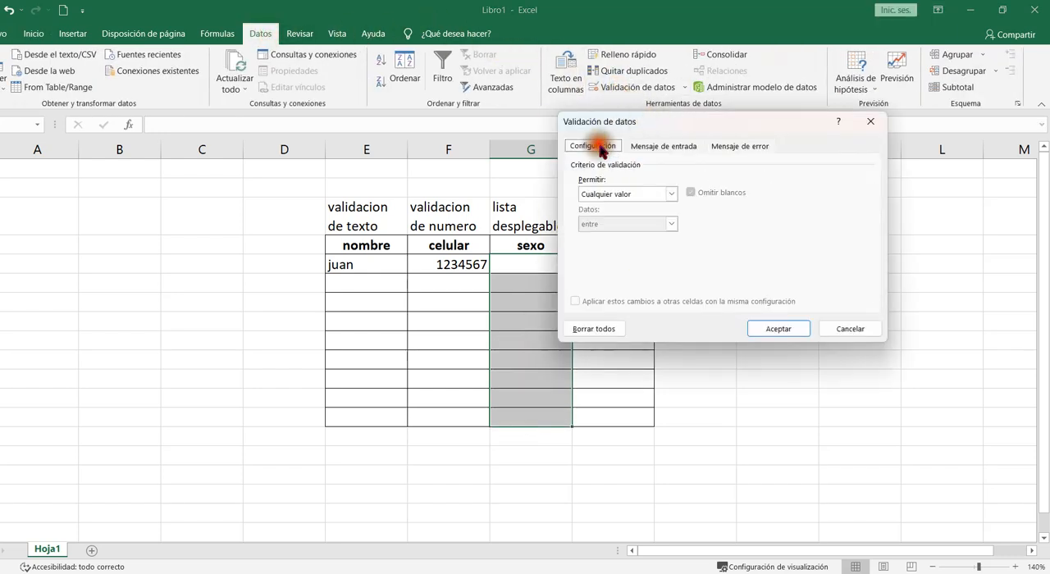
pyautogui.click(671, 194)
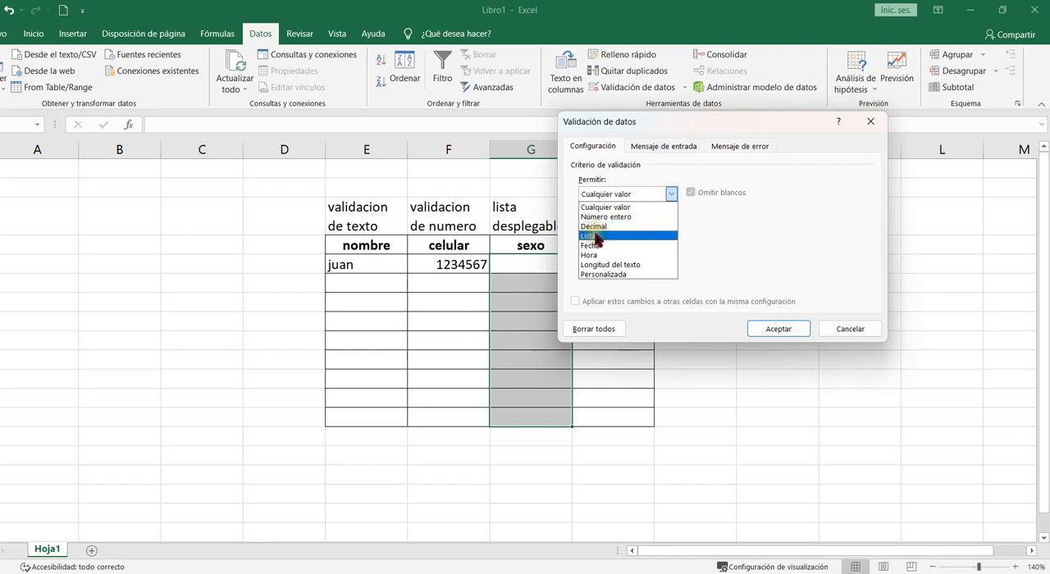
pyautogui.click(596, 236)
pyautogui.click(671, 193)
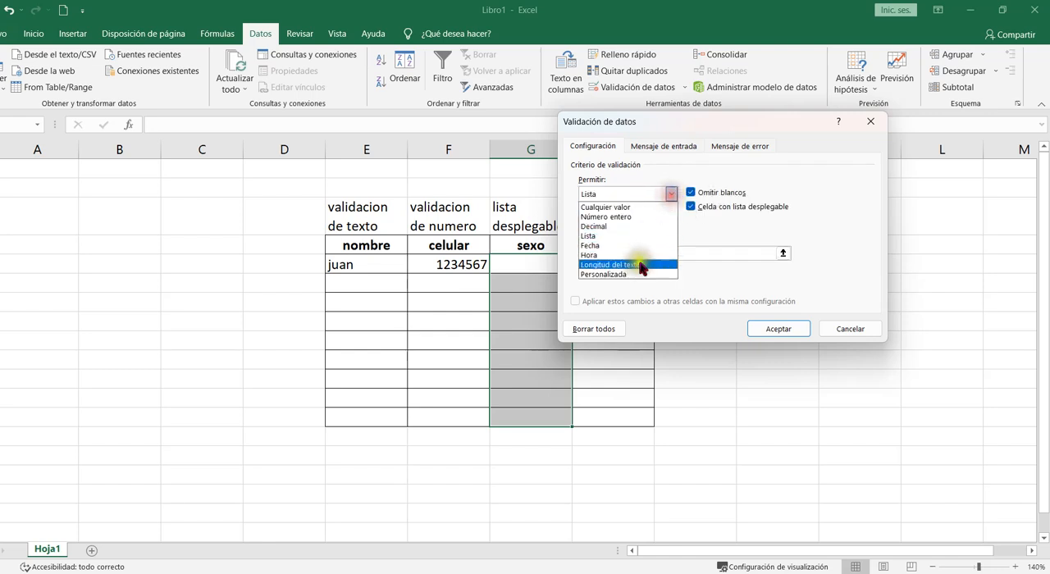
pyautogui.click(637, 274)
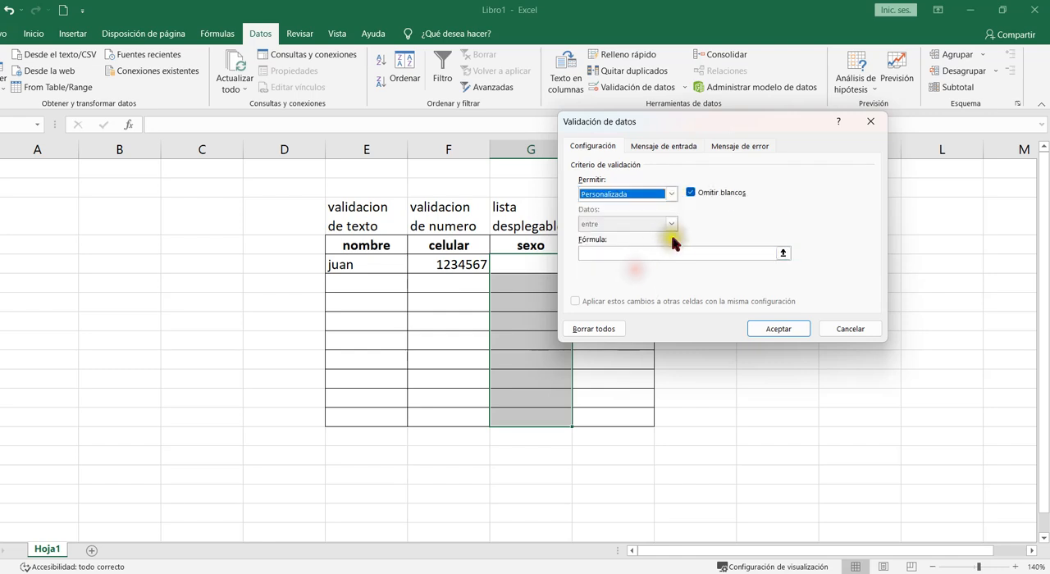
pyautogui.click(604, 253)
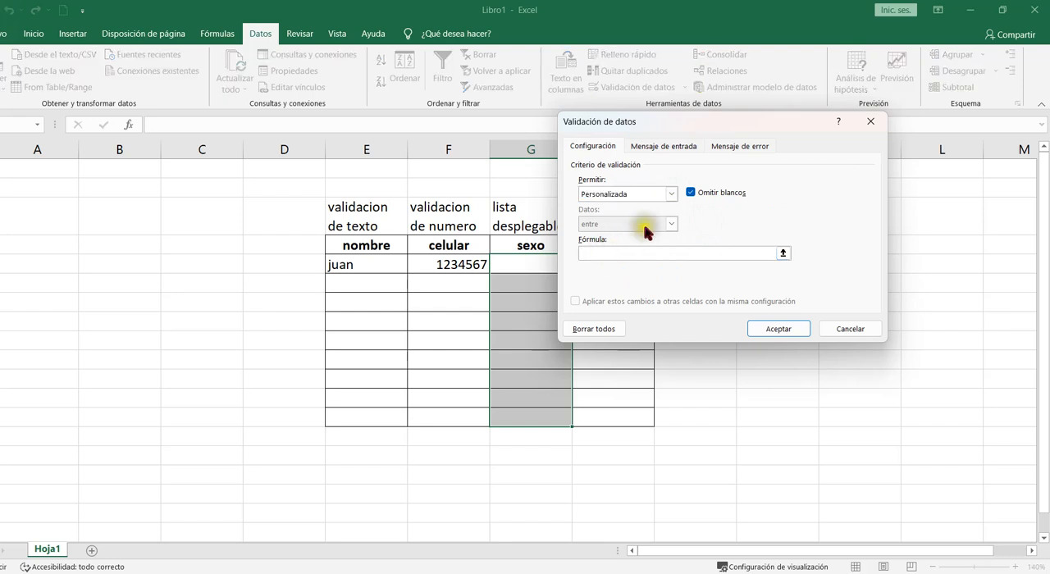
pyautogui.click(671, 194)
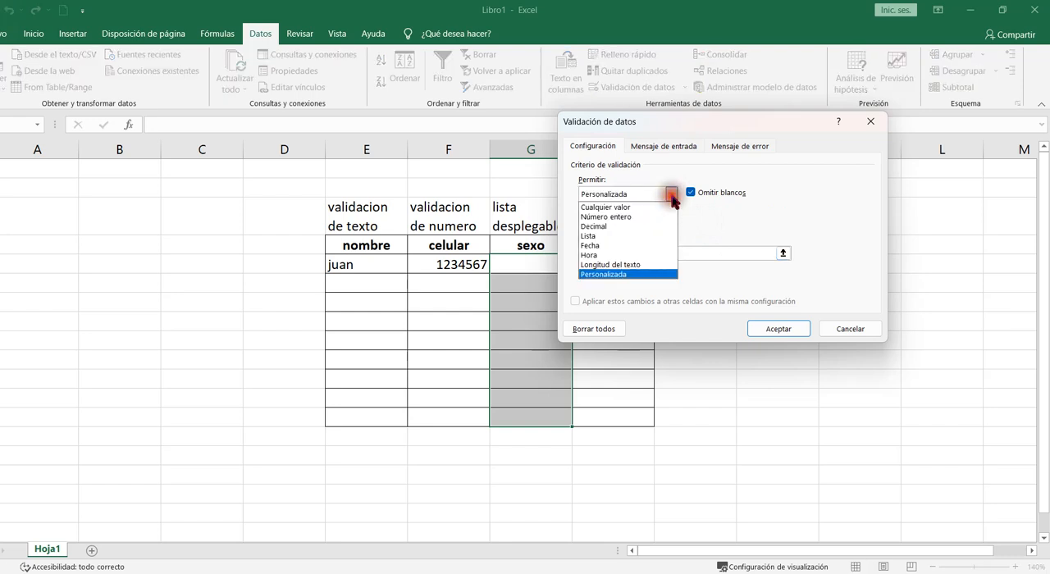
pyautogui.click(639, 236)
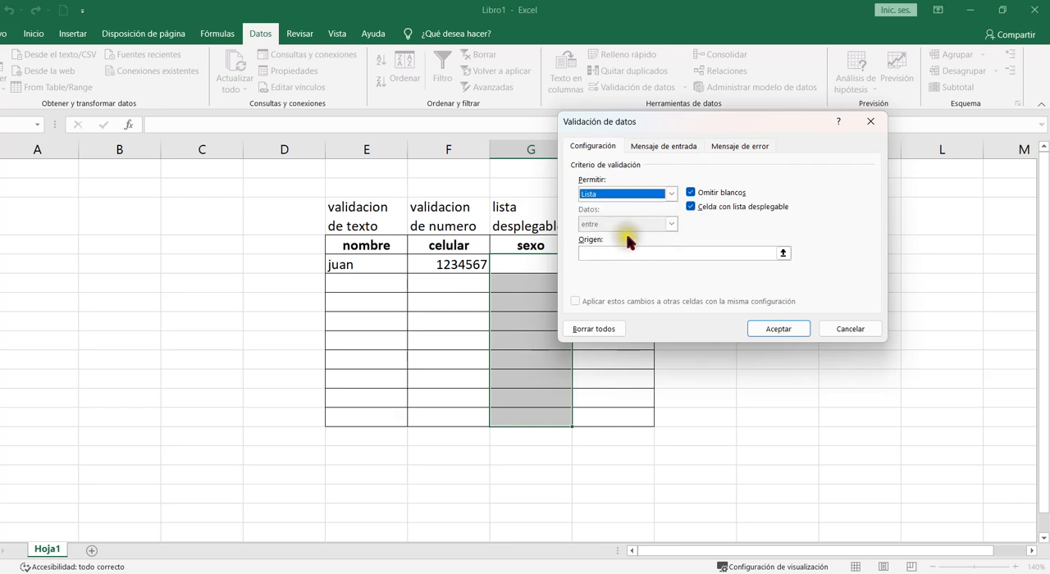
pyautogui.click(597, 253)
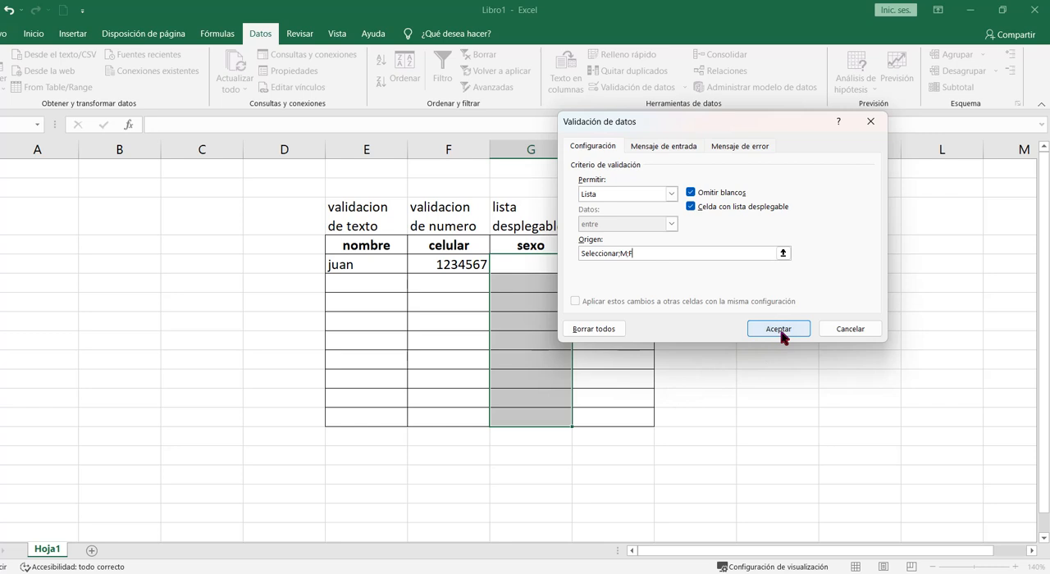
# - Set the validation error message to "Seleccionar una opcion de la lista" and apply the rule
pyautogui.click(737, 148)
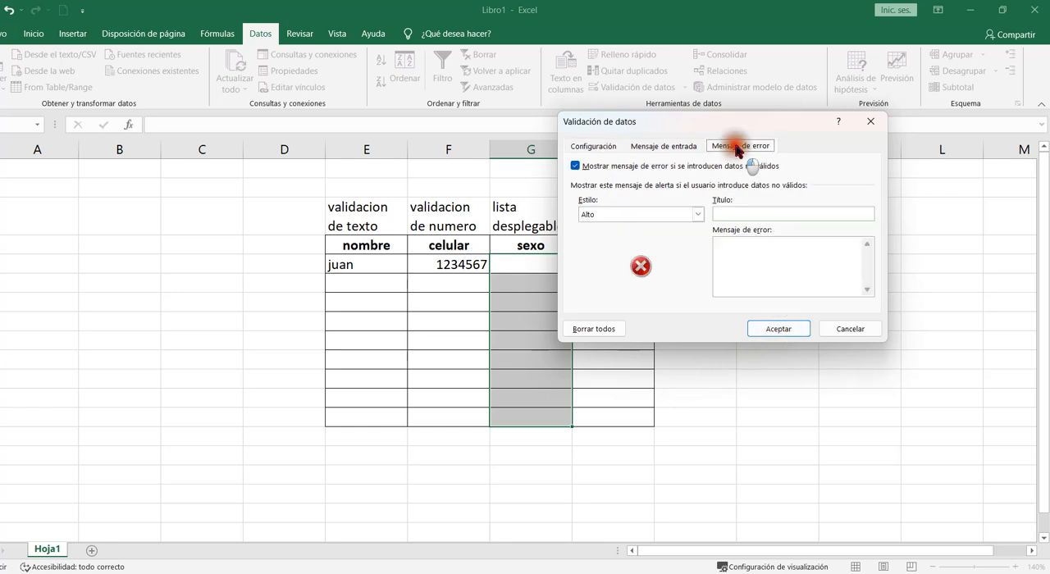
pyautogui.click(734, 250)
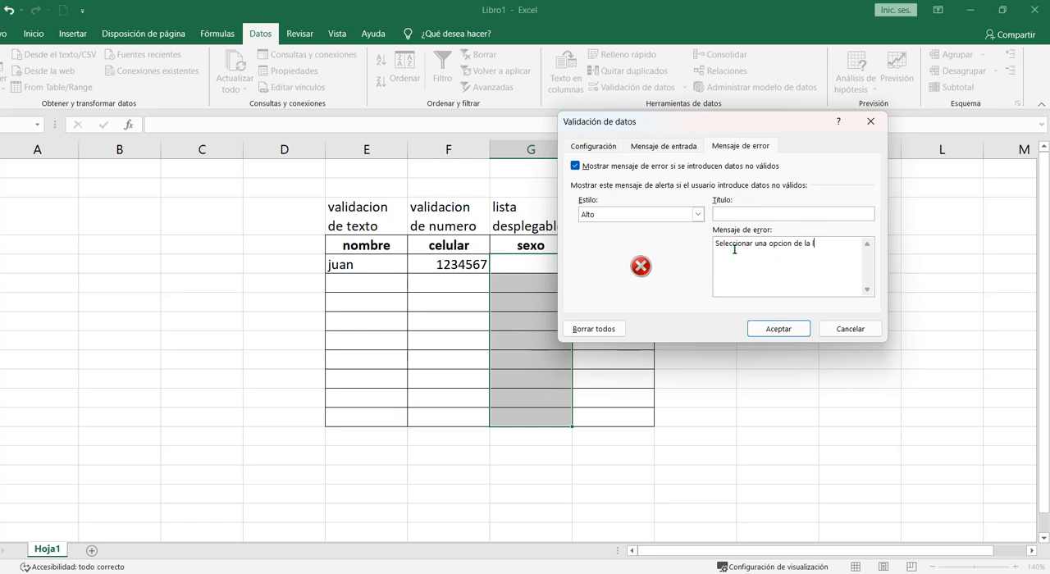
pyautogui.write('a')
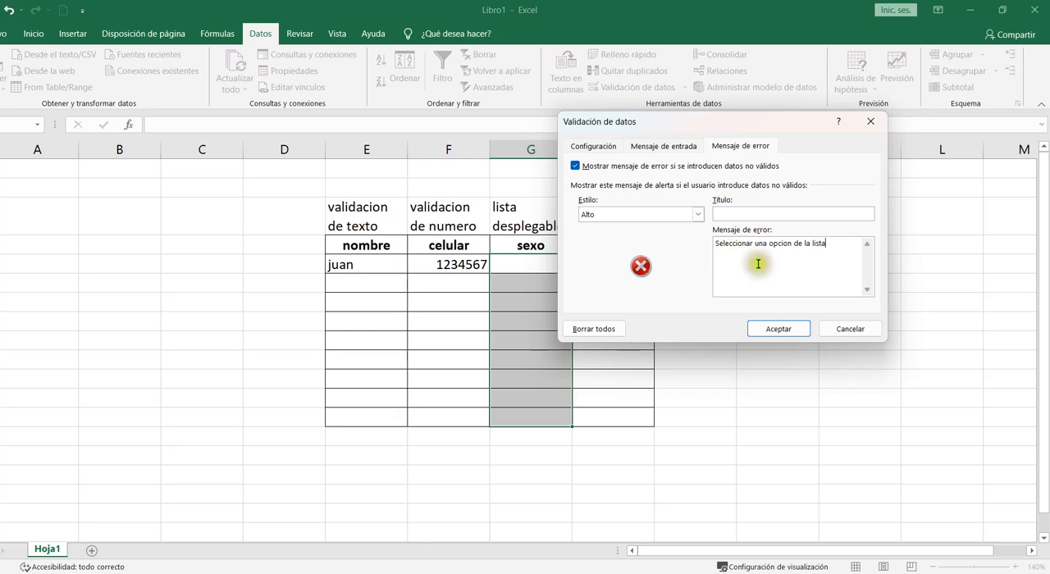
pyautogui.click(778, 329)
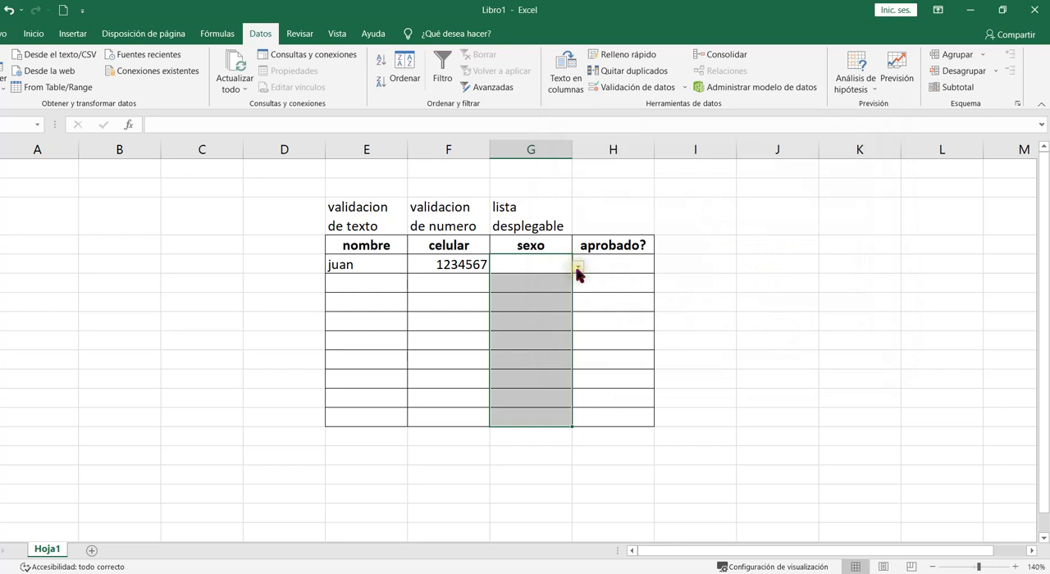
# - Pick Seleccionar from the list in juan's sexo cell and fill it down the sexo column
pyautogui.click(563, 265)
pyautogui.click(578, 267)
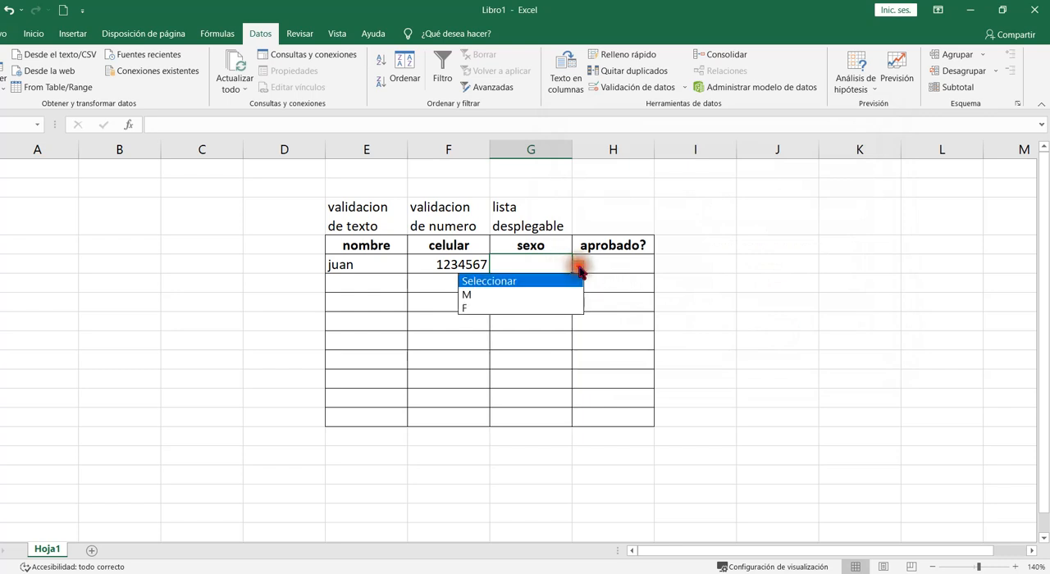
pyautogui.click(568, 280)
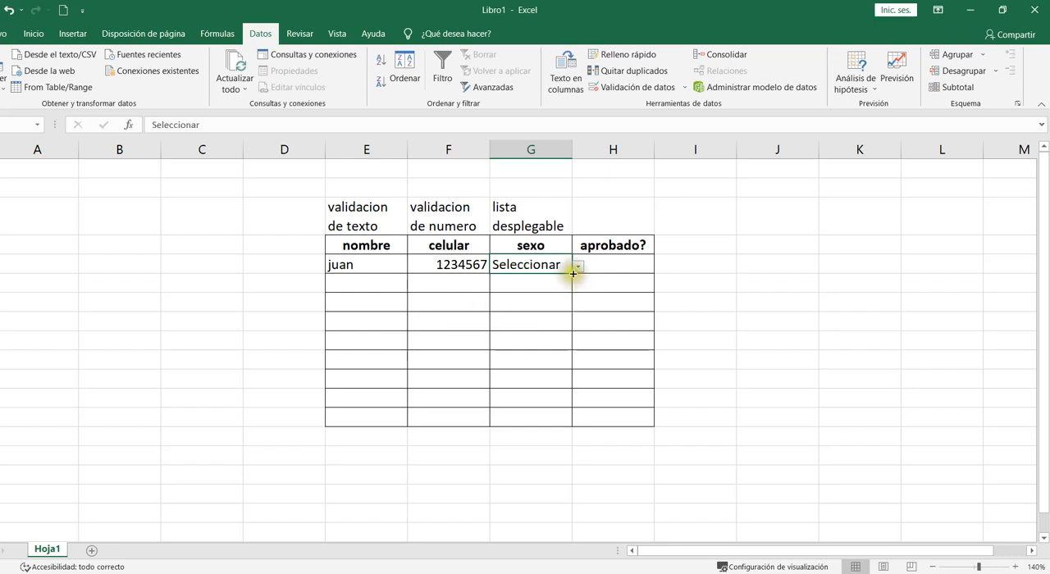
pyautogui.moveTo(572, 273); pyautogui.dragTo(569, 418)
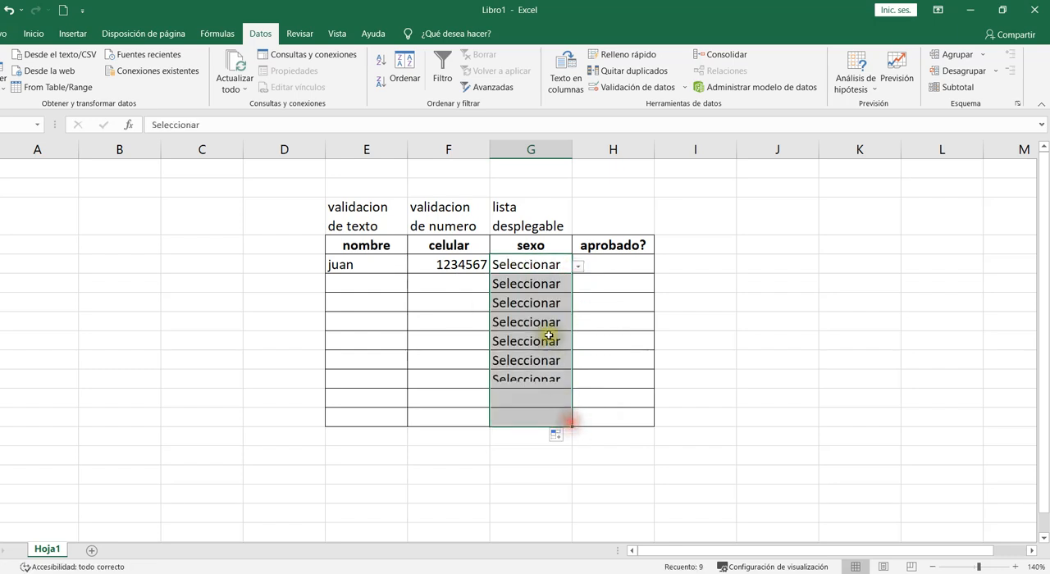
# - Choose M as juan's sexo and F in the next row's sexo cell from the drop-down lists
pyautogui.click(551, 270)
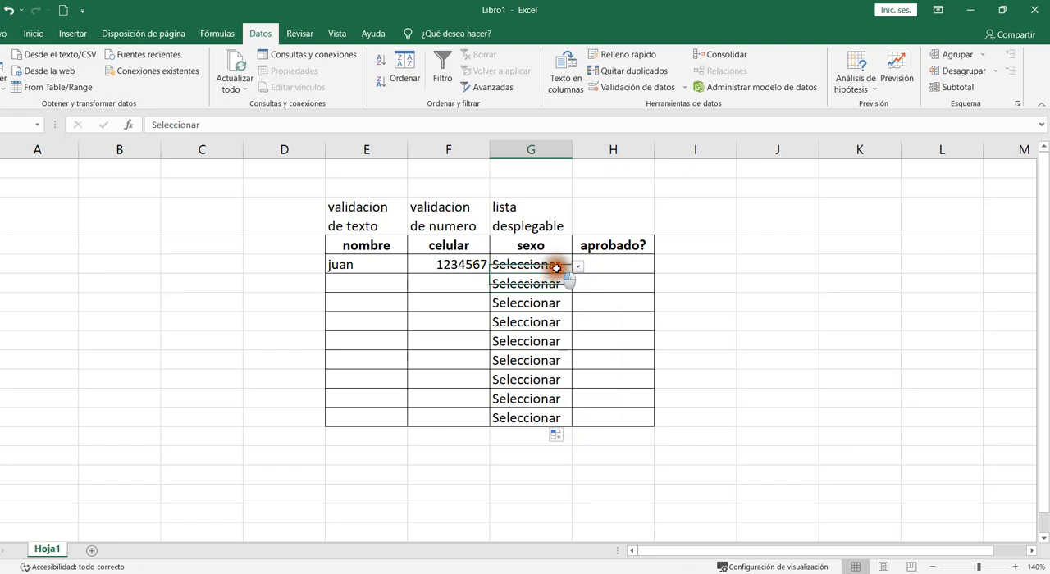
pyautogui.click(579, 267)
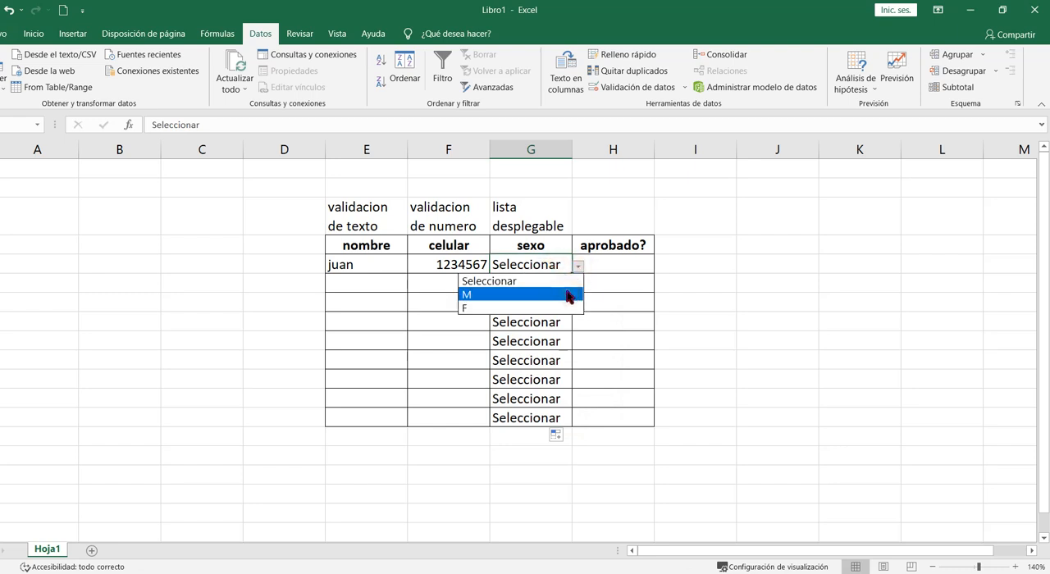
pyautogui.click(568, 296)
pyautogui.click(571, 283)
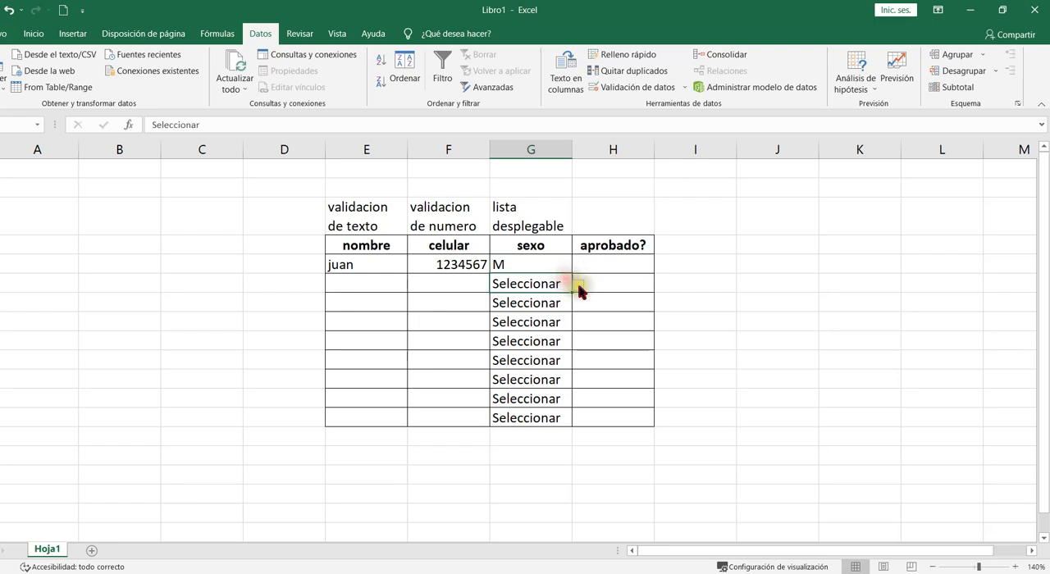
pyautogui.click(579, 285)
pyautogui.click(553, 326)
# - Test the list rule by entering mujer in the third sexo cell and cancel the error alert
pyautogui.click(539, 302)
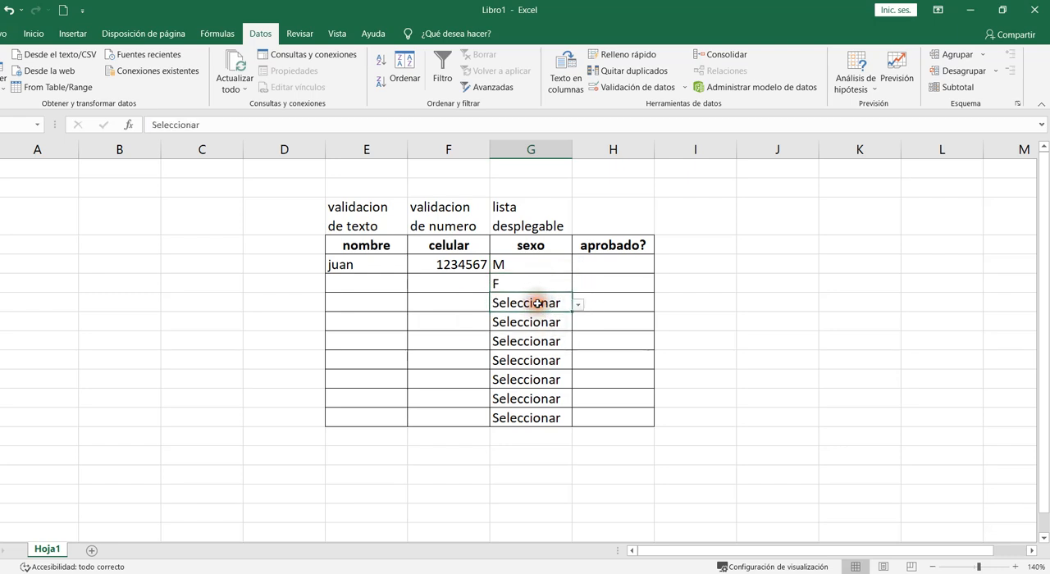
pyautogui.write('m')
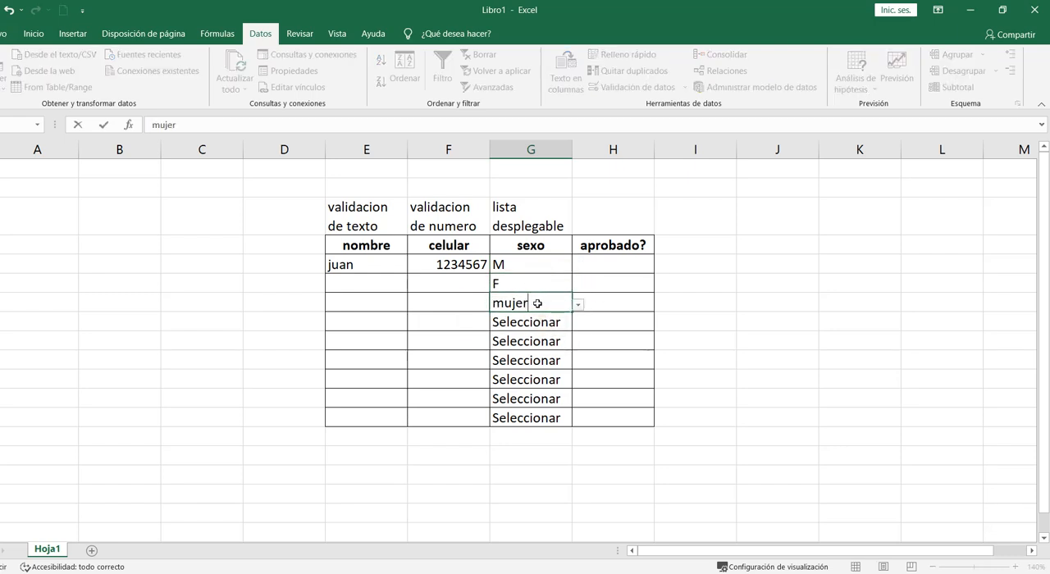
pyautogui.write('ujer')
pyautogui.press('Return')
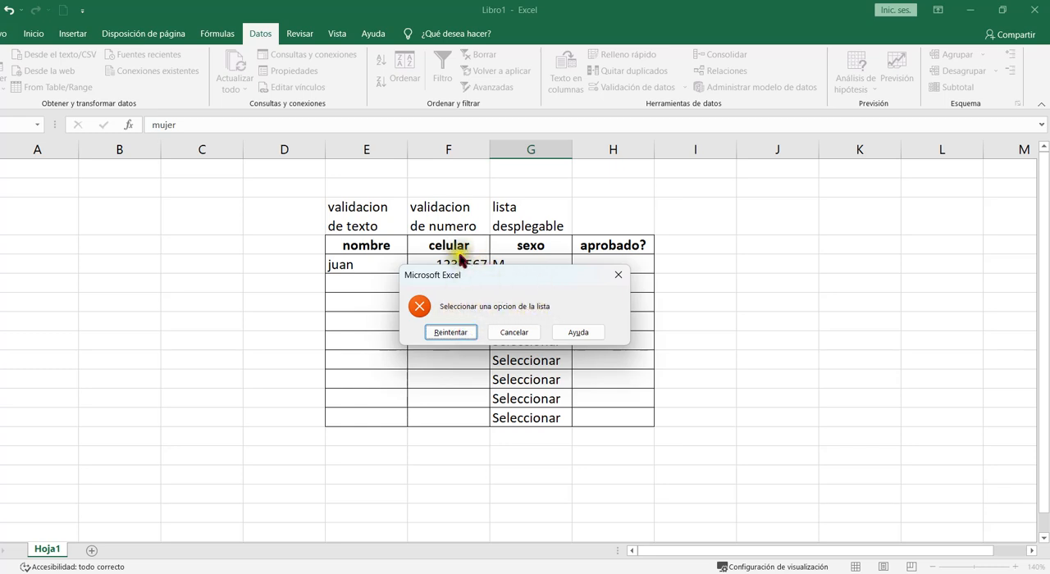
pyautogui.click(513, 333)
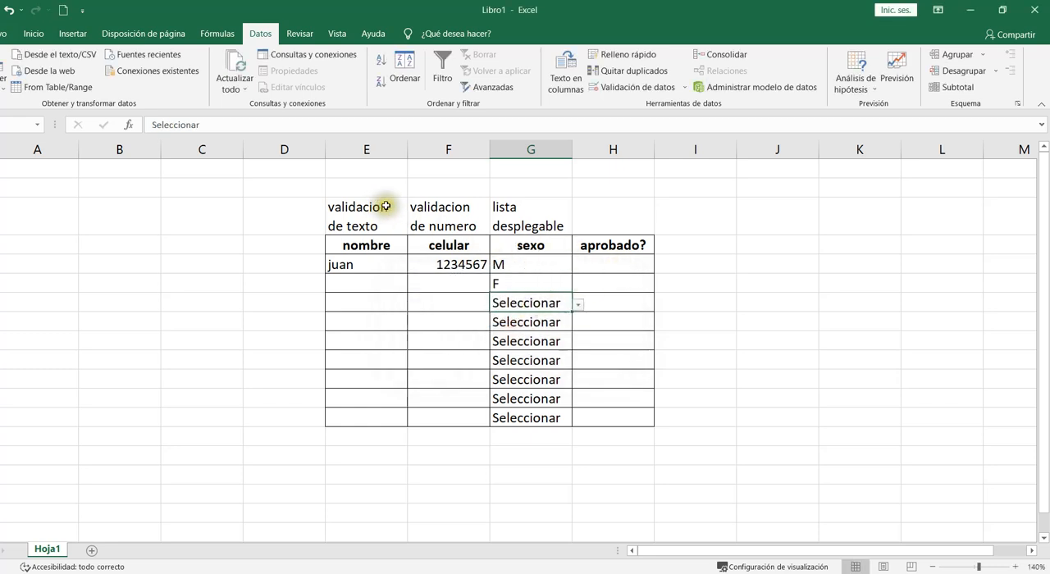
# - Select the aprobado? column cells and start a new conditional formatting rule for cells whose specific text contains SI
pyautogui.click(617, 266)
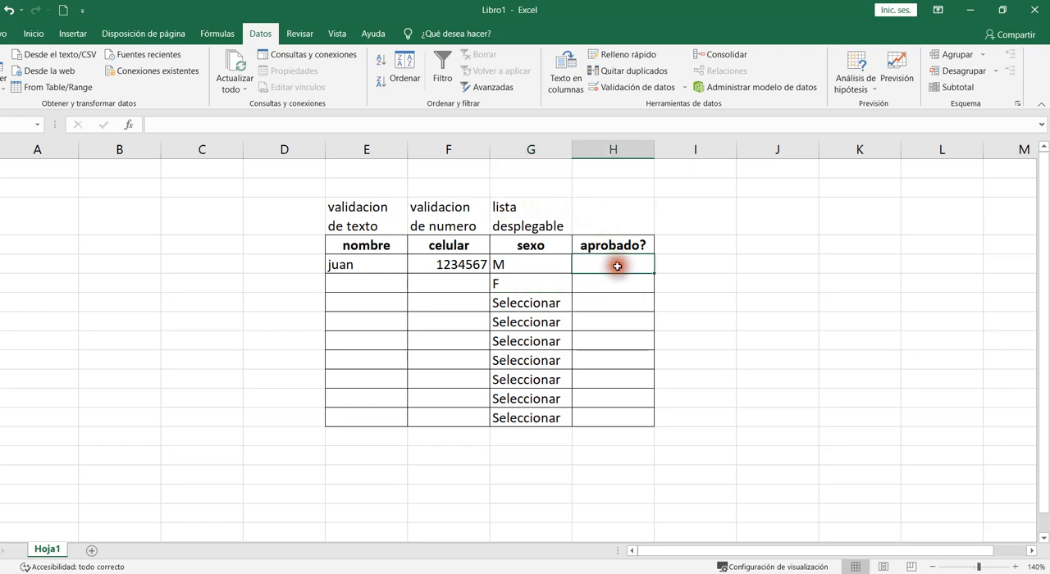
pyautogui.click(33, 34)
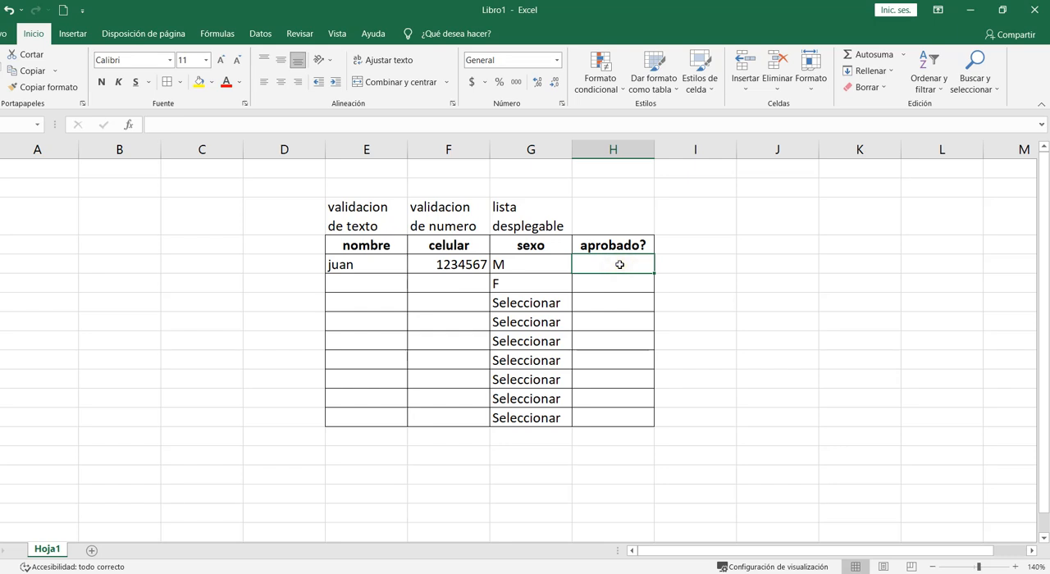
pyautogui.moveTo(619, 265); pyautogui.dragTo(615, 417)
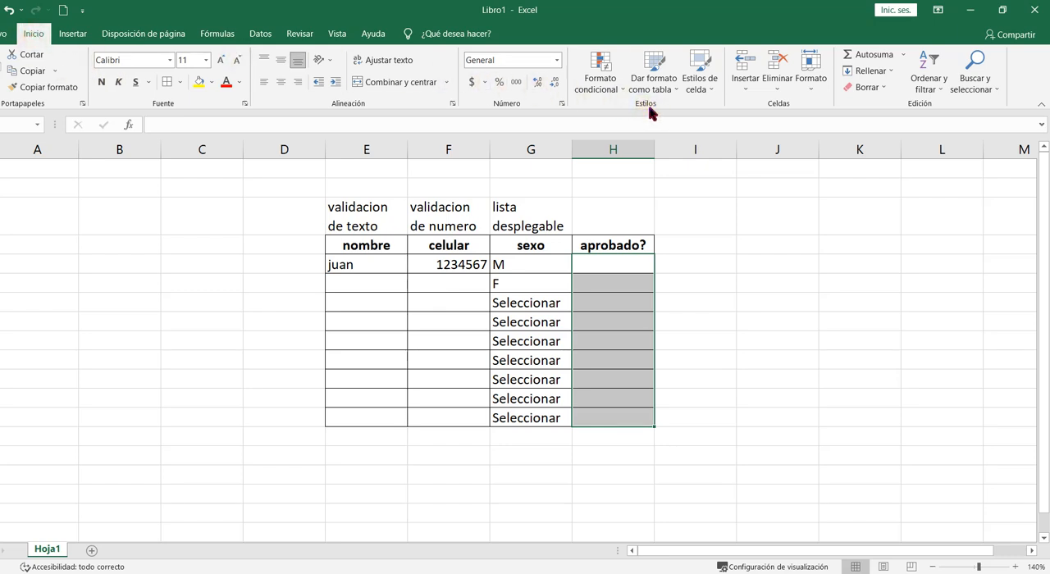
pyautogui.click(597, 68)
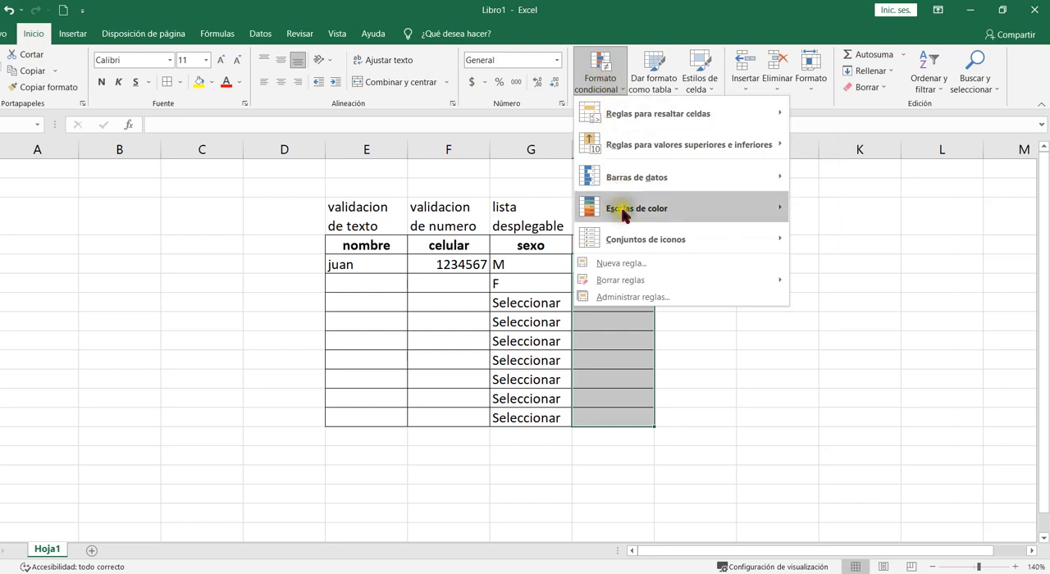
pyautogui.click(623, 264)
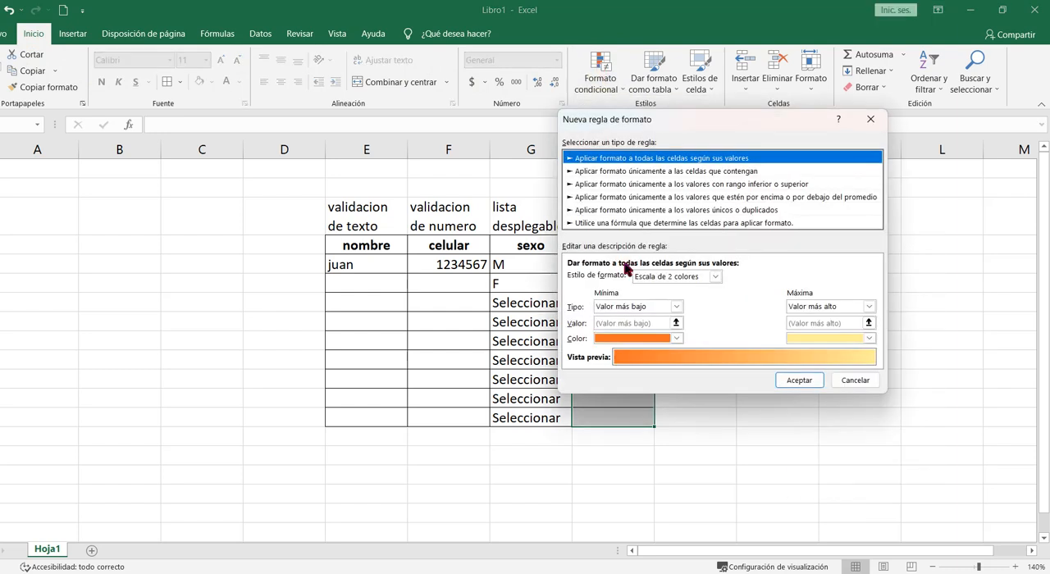
pyautogui.click(630, 172)
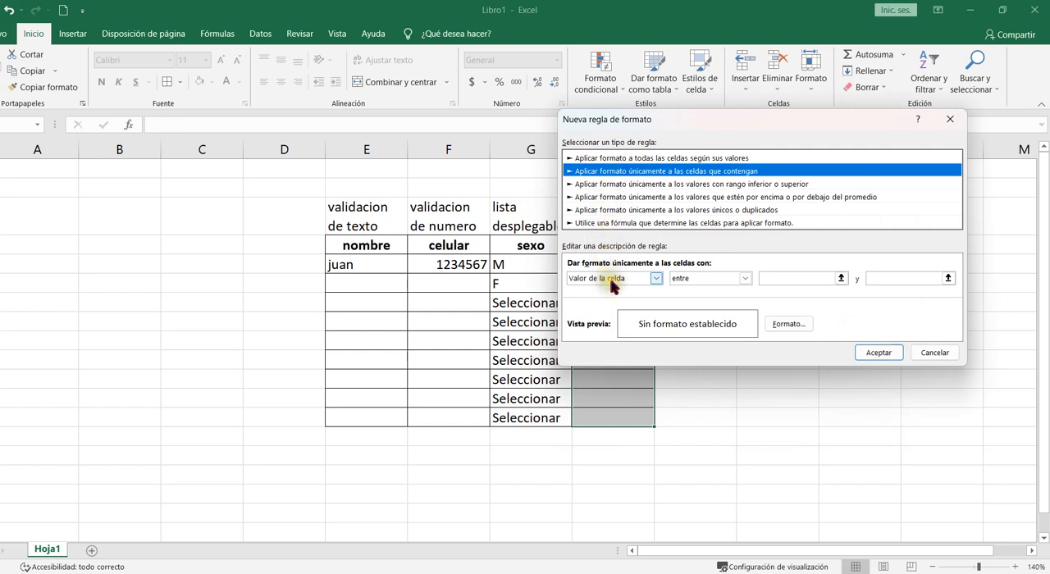
pyautogui.click(657, 279)
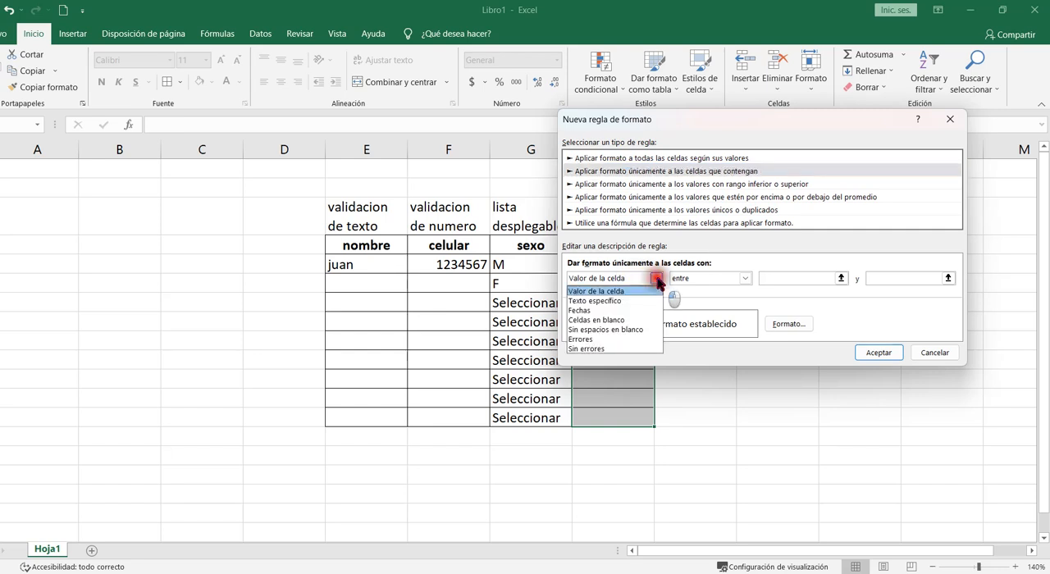
pyautogui.click(617, 302)
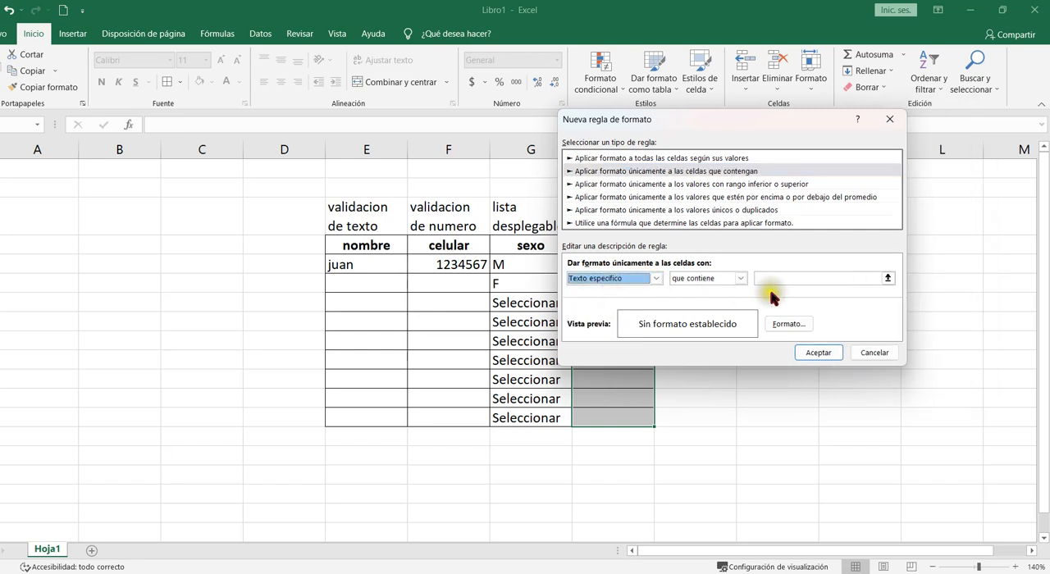
pyautogui.click(794, 277)
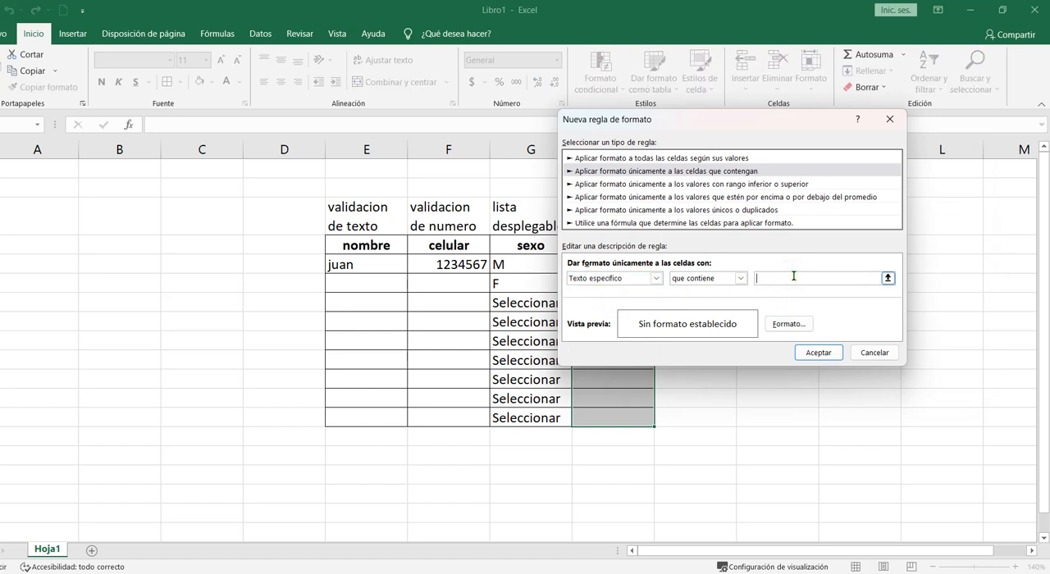
pyautogui.write('s')
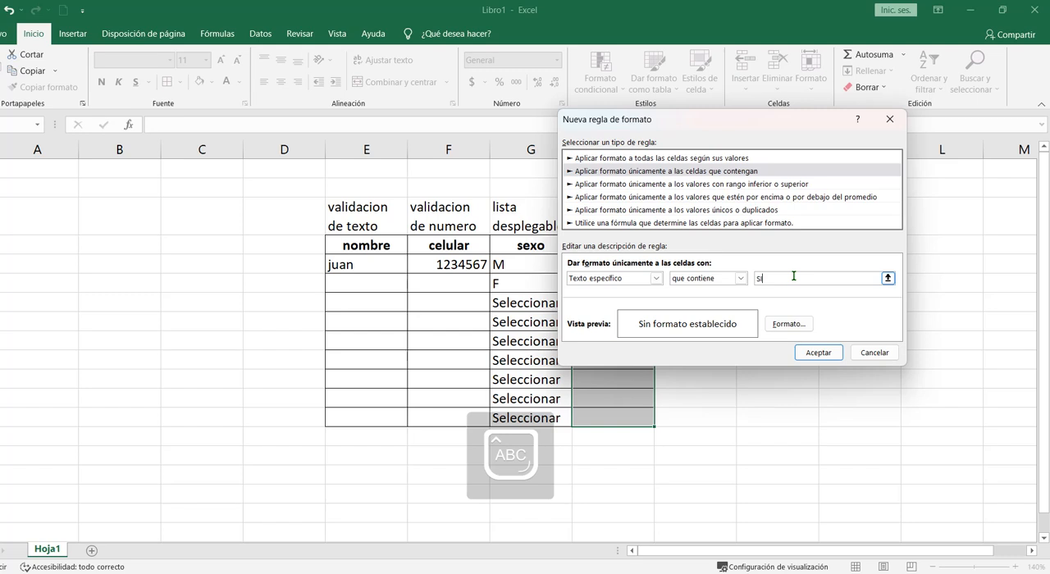
# - Give the SI rule a green fill and apply it
pyautogui.click(787, 324)
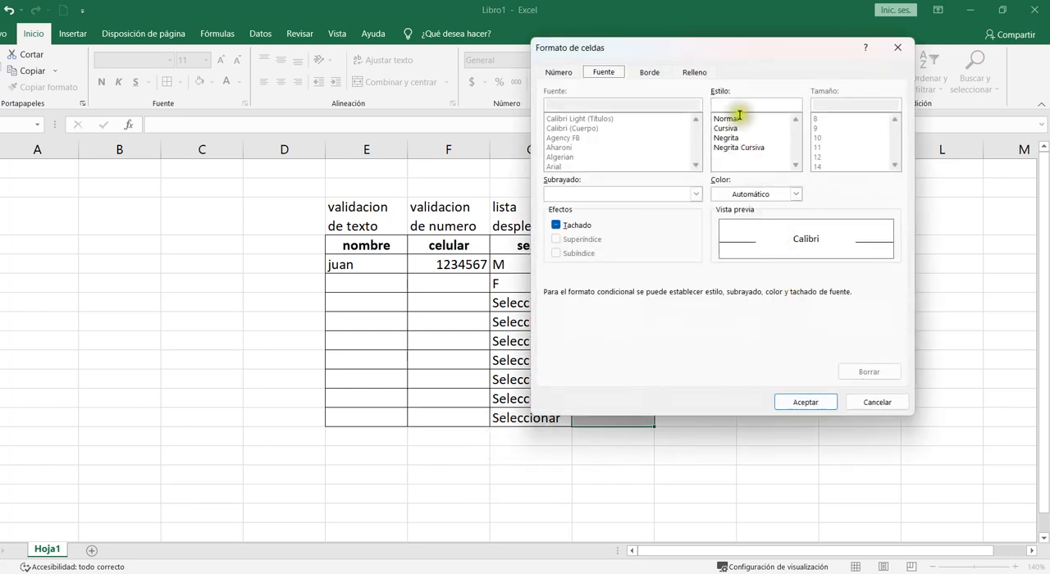
pyautogui.click(697, 73)
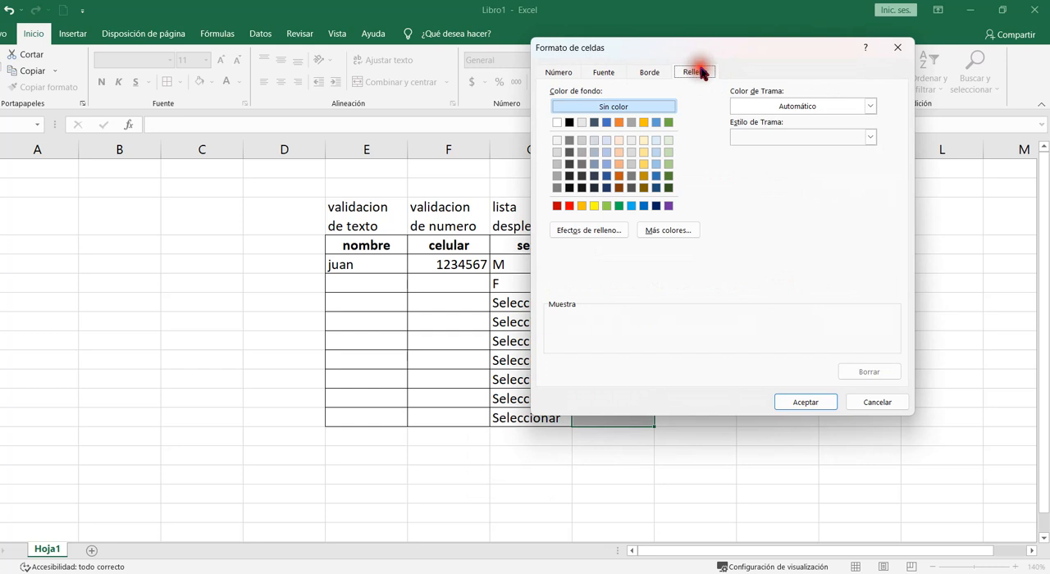
pyautogui.click(620, 206)
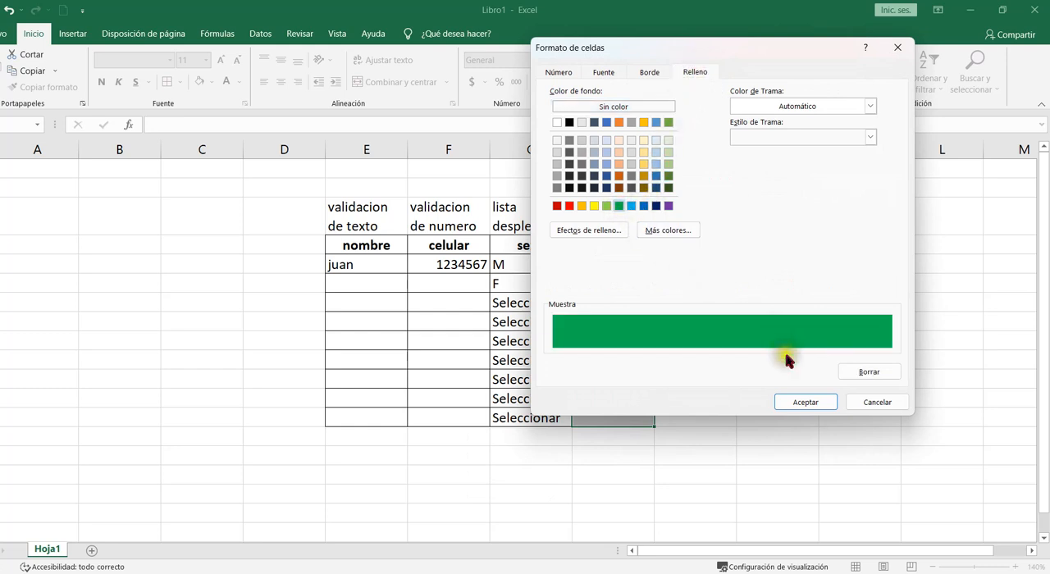
pyautogui.click(804, 402)
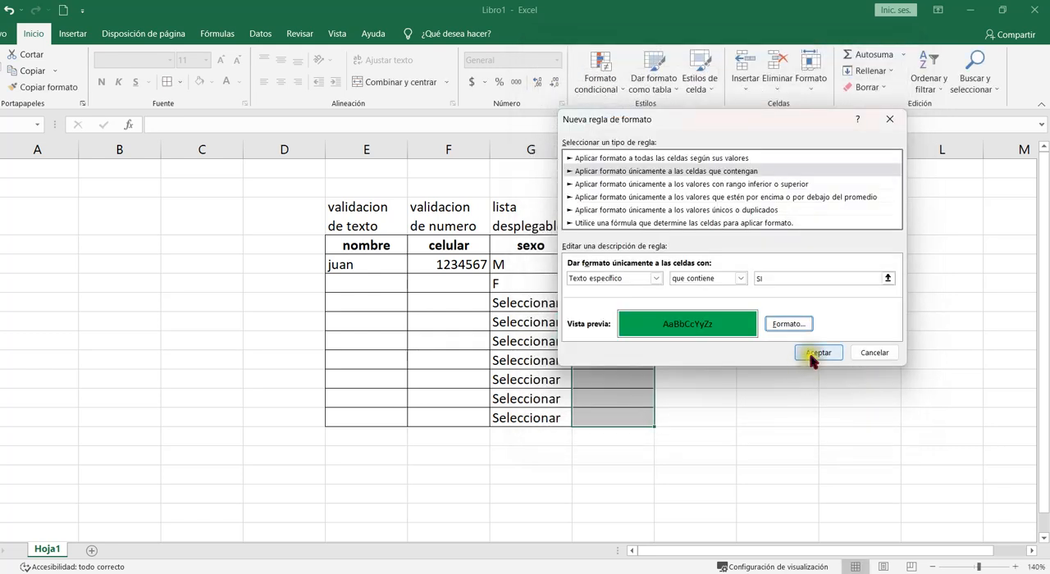
pyautogui.click(816, 355)
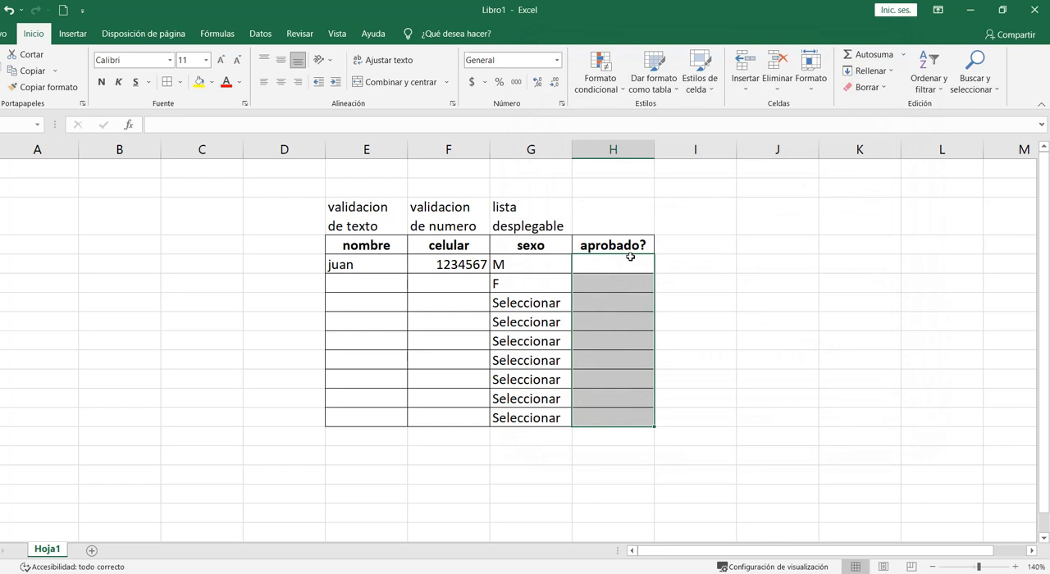
# - Add a second conditional formatting rule giving aprobado? cells containing the text NO a red fill
pyautogui.click(603, 78)
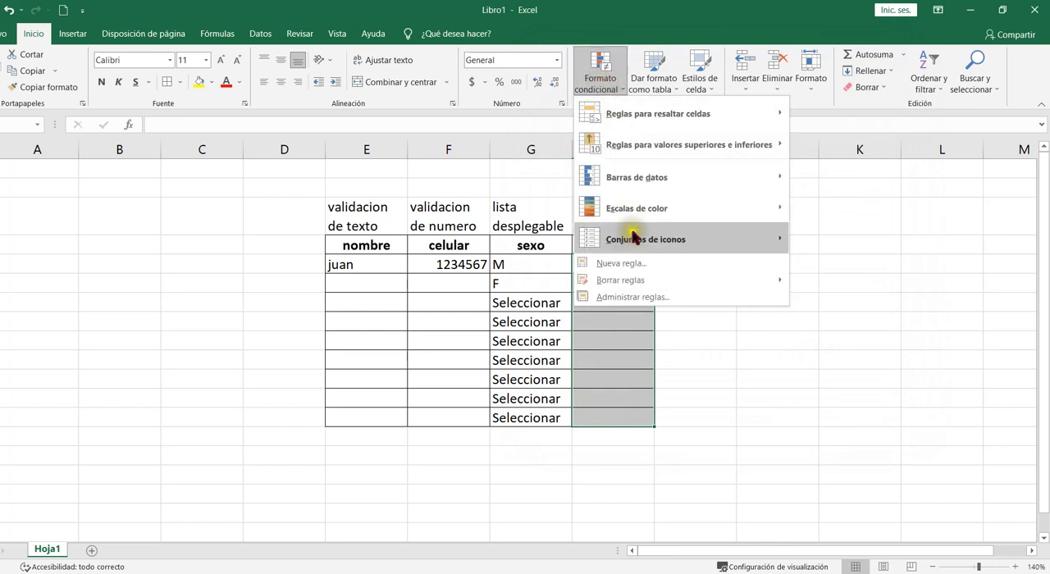
pyautogui.click(640, 264)
pyautogui.click(634, 157)
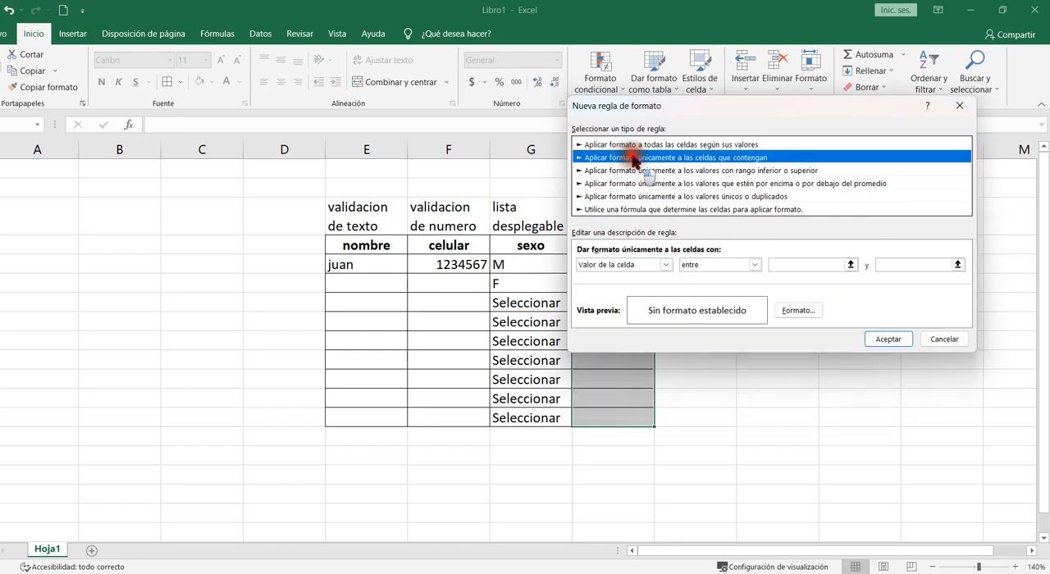
pyautogui.click(665, 265)
pyautogui.click(644, 285)
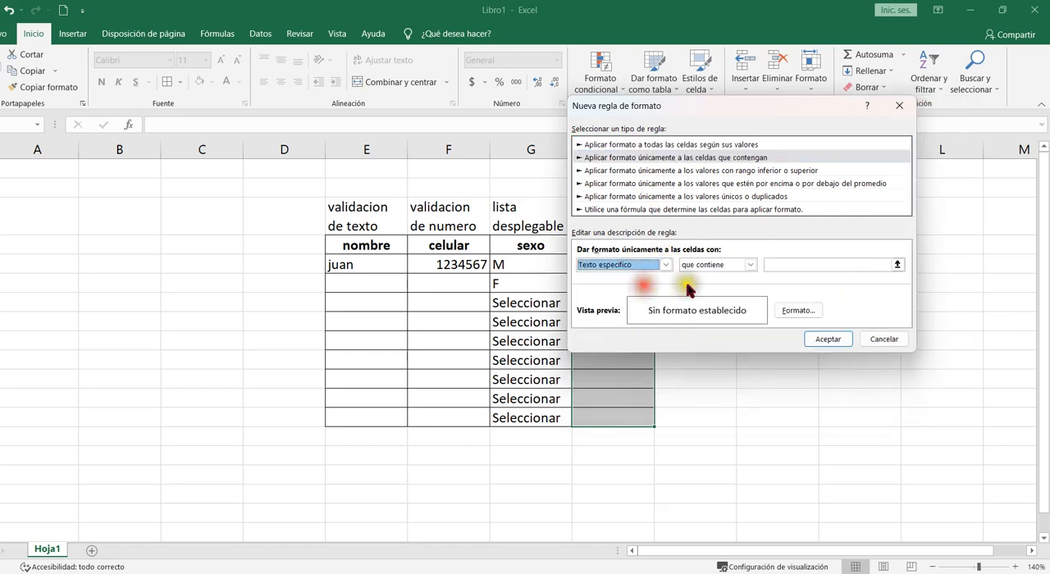
pyautogui.click(811, 265)
pyautogui.write('N')
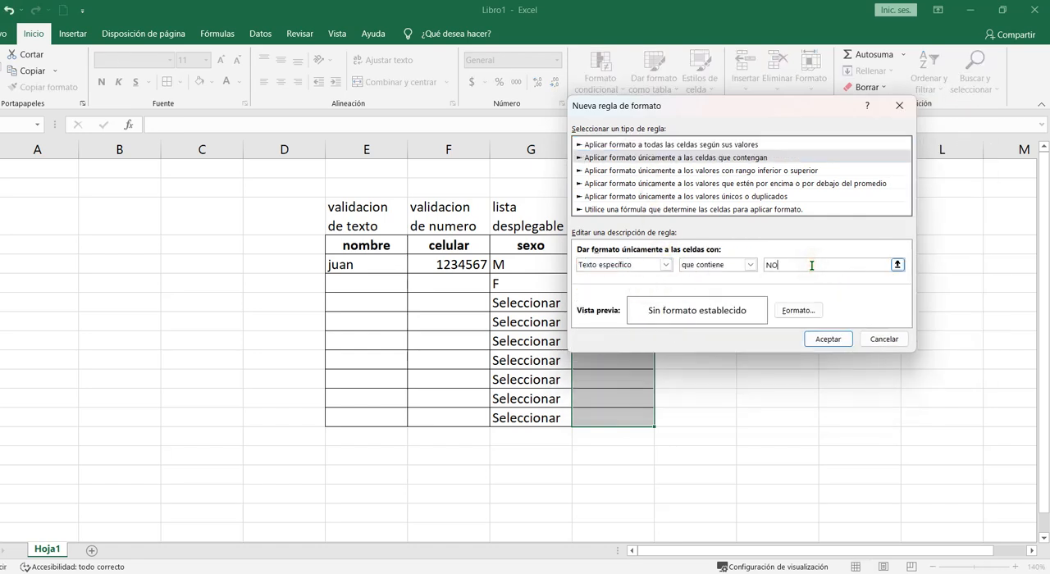
pyautogui.write('O')
pyautogui.click(798, 310)
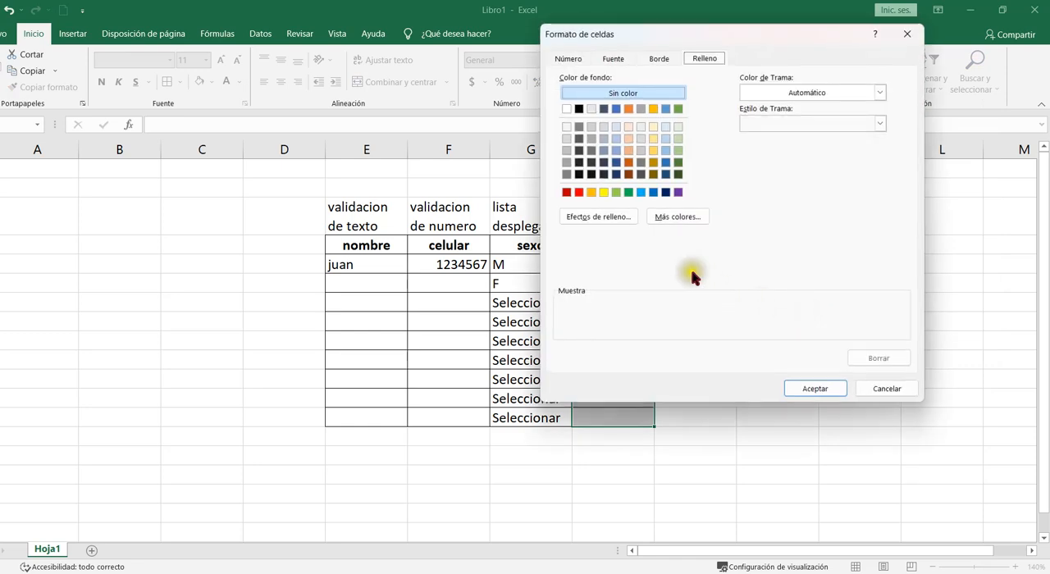
pyautogui.click(579, 192)
pyautogui.click(815, 388)
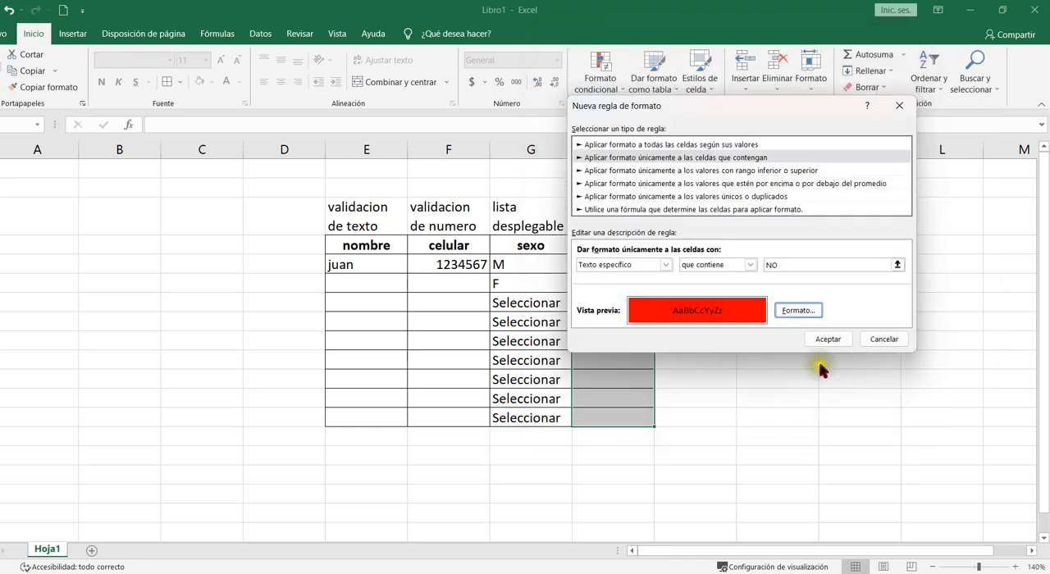
pyautogui.click(828, 339)
# - Enter SI and NO in the first two aprobado? cells to test the colour rules
pyautogui.click(603, 267)
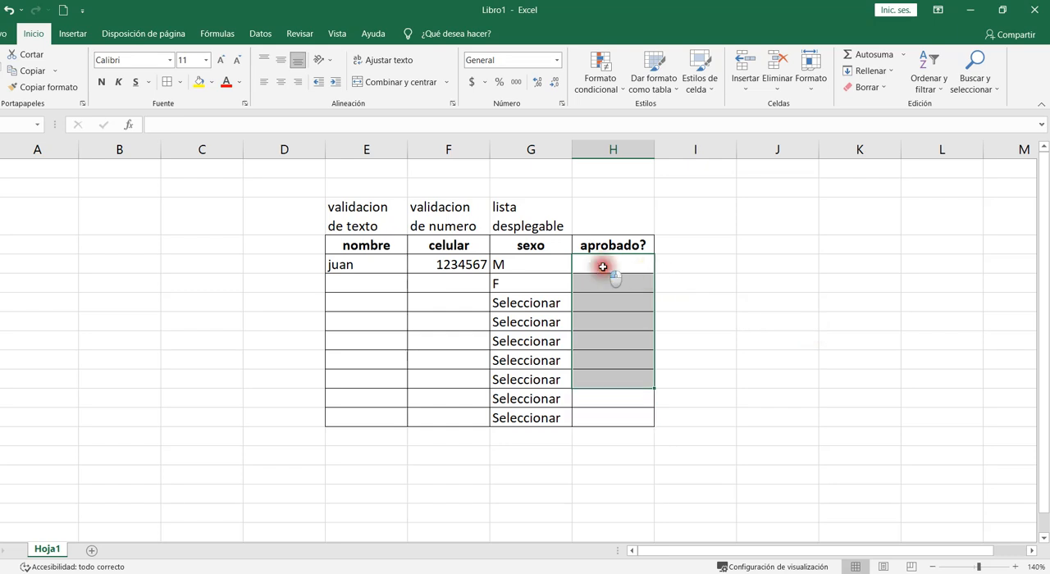
pyautogui.click(603, 267)
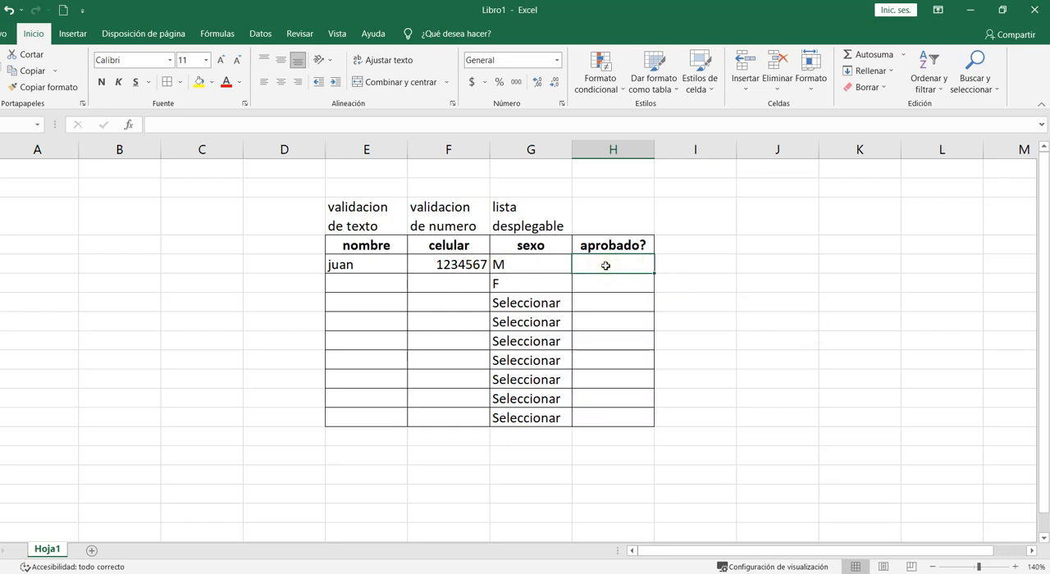
pyautogui.write('SI')
pyautogui.press('Return')
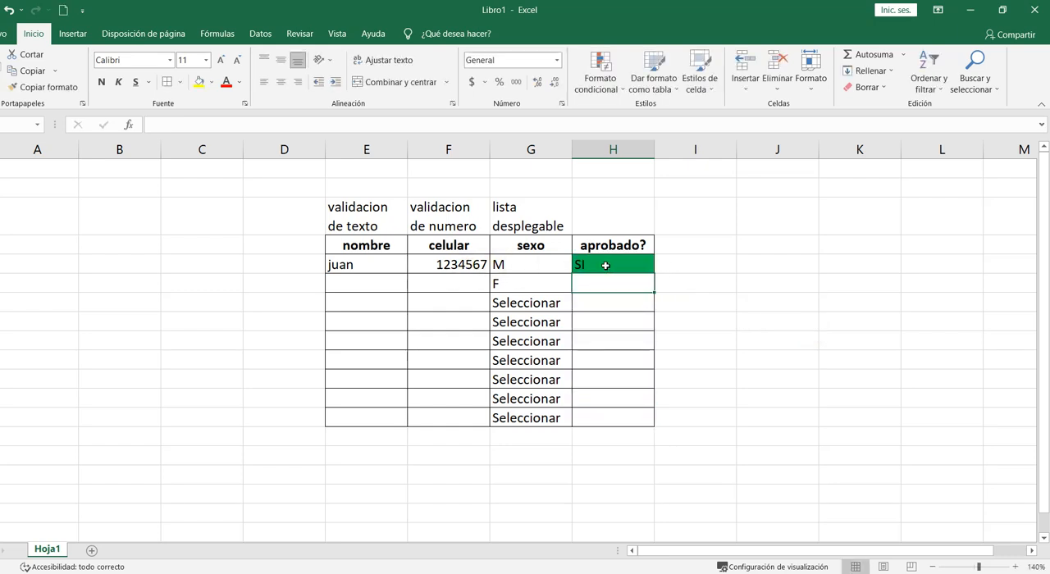
pyautogui.write('NO')
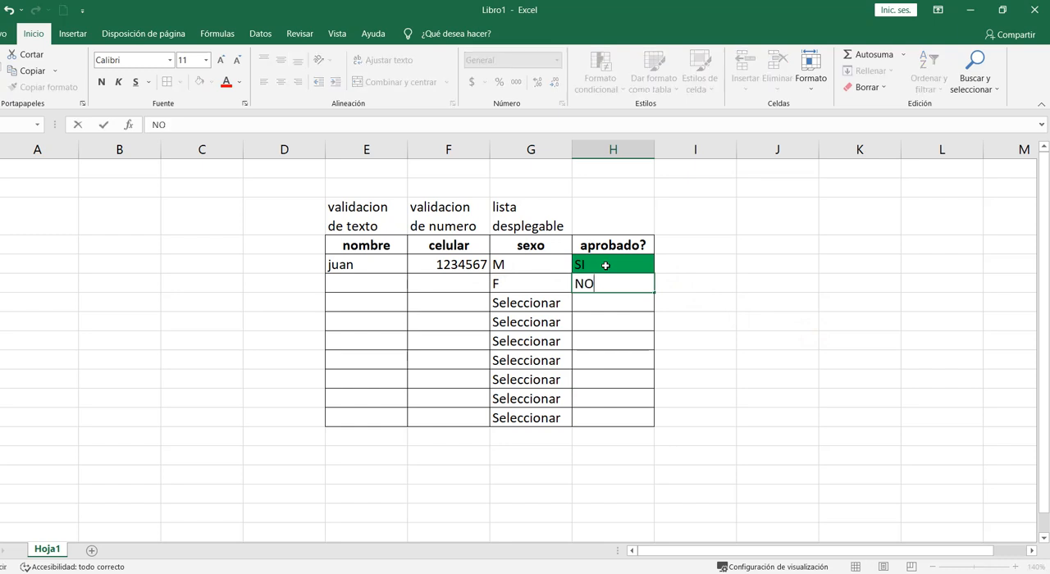
pyautogui.press('Return')
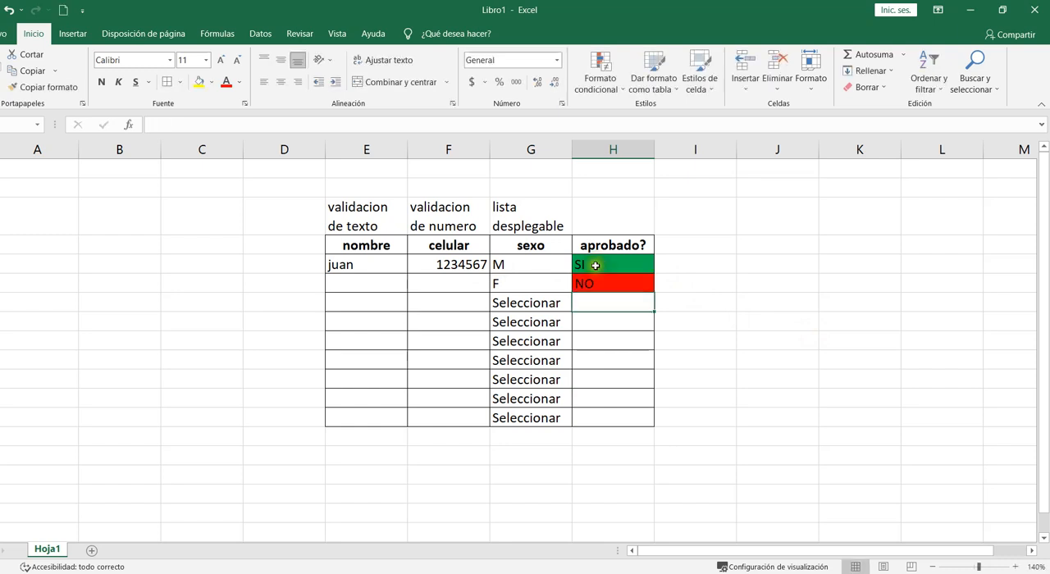
# - Enter PEDRO as the second row's name and 23432 as its celular
pyautogui.click(378, 282)
pyautogui.write('PED')
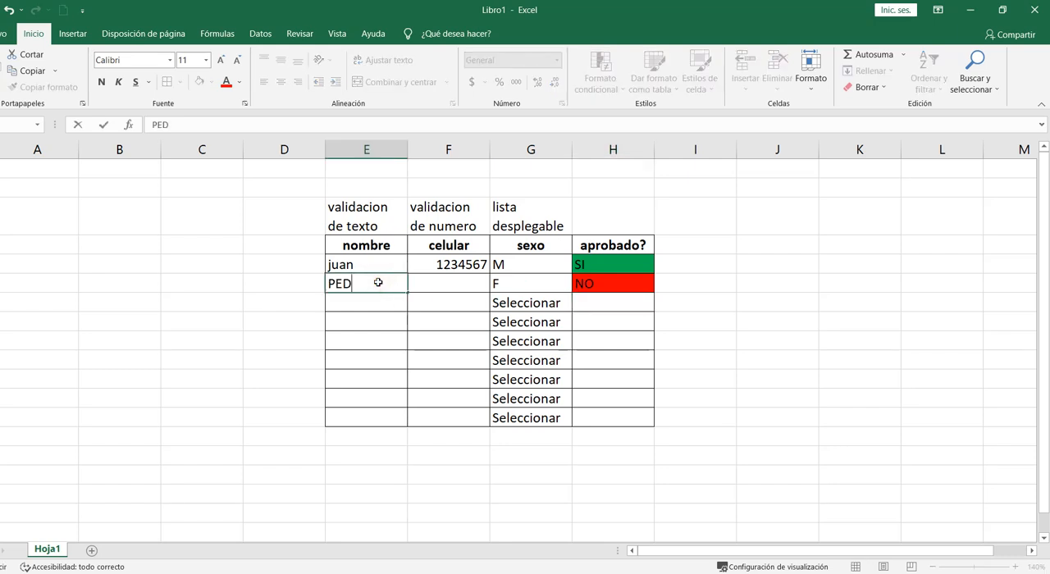
pyautogui.write('RO')
pyautogui.click(445, 282)
pyautogui.write('23432')
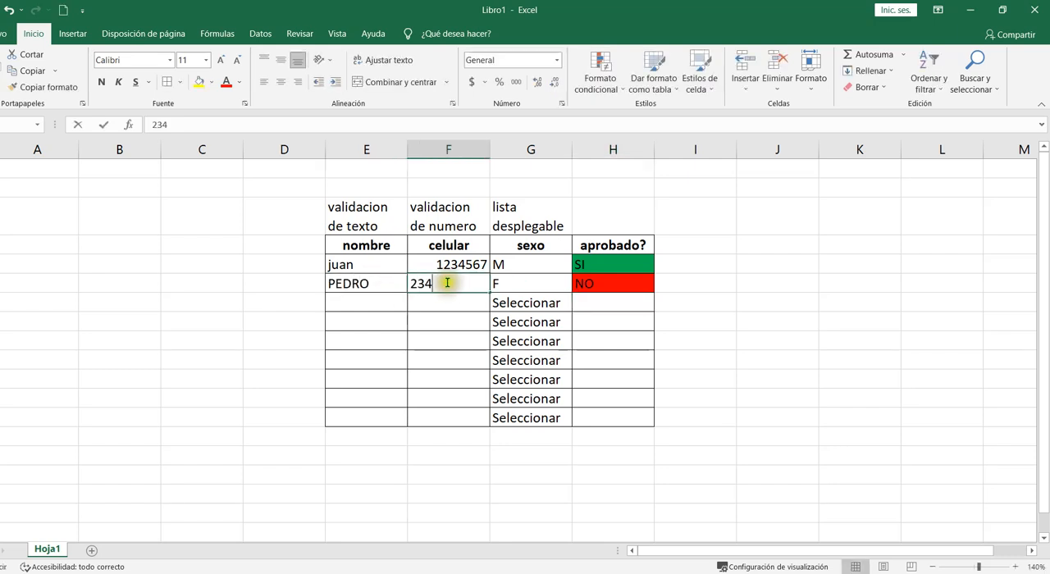
pyautogui.click(523, 305)
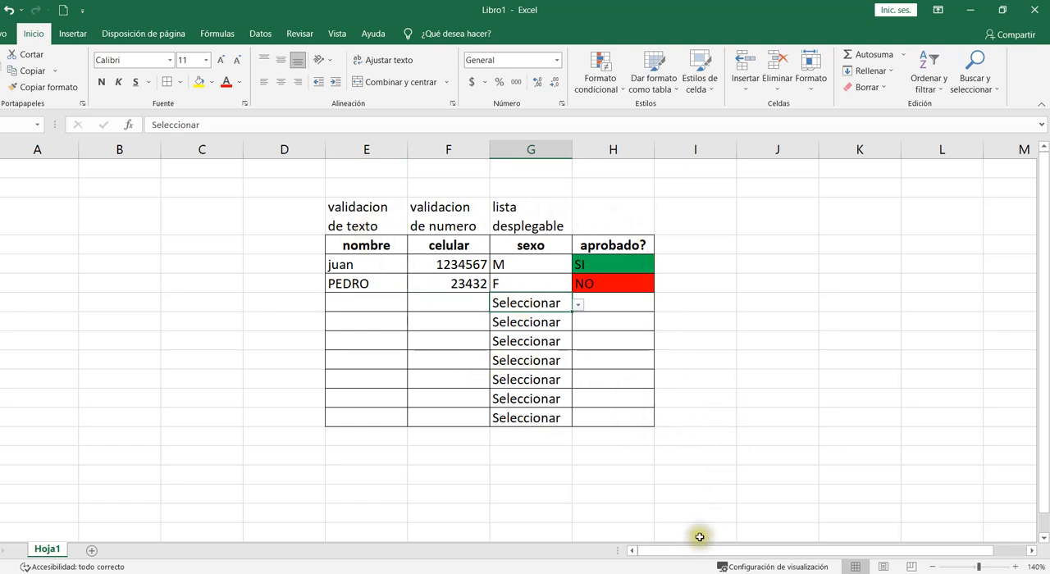
# - Switch to the PowerPoint presentation to read the activity instructions
pyautogui.hotkey('alt', 'Tab')
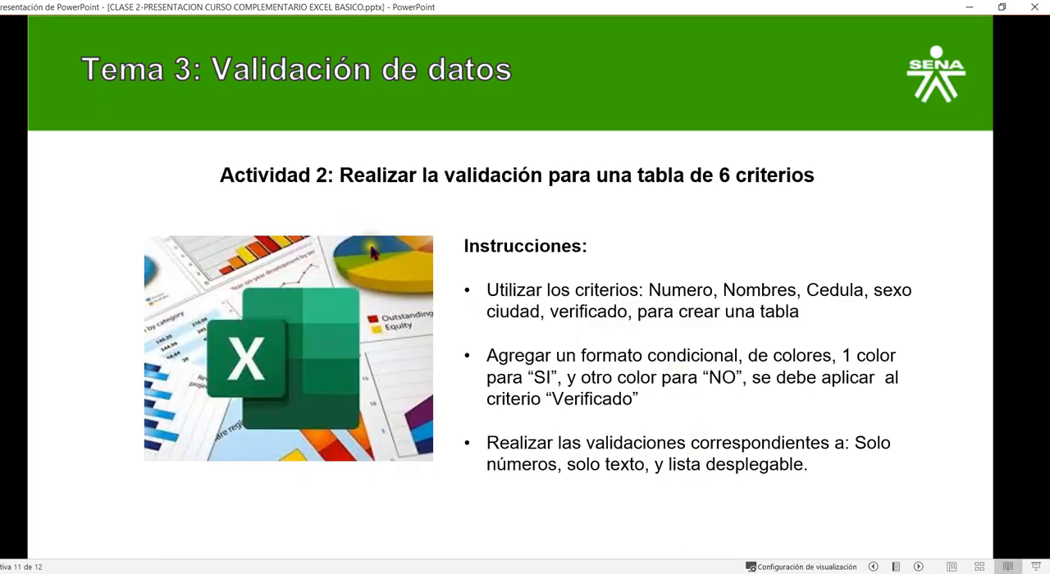